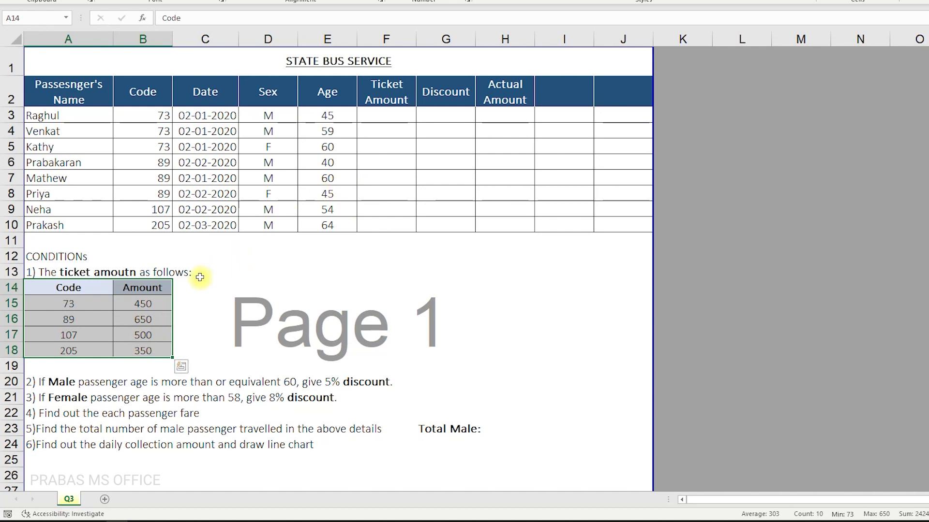
Compare the passengers' codes with the Code and Amount table to see which fare belongs in each Ticket Amount cell.
{"action": "left_click", "coordinate": [163, 115]}
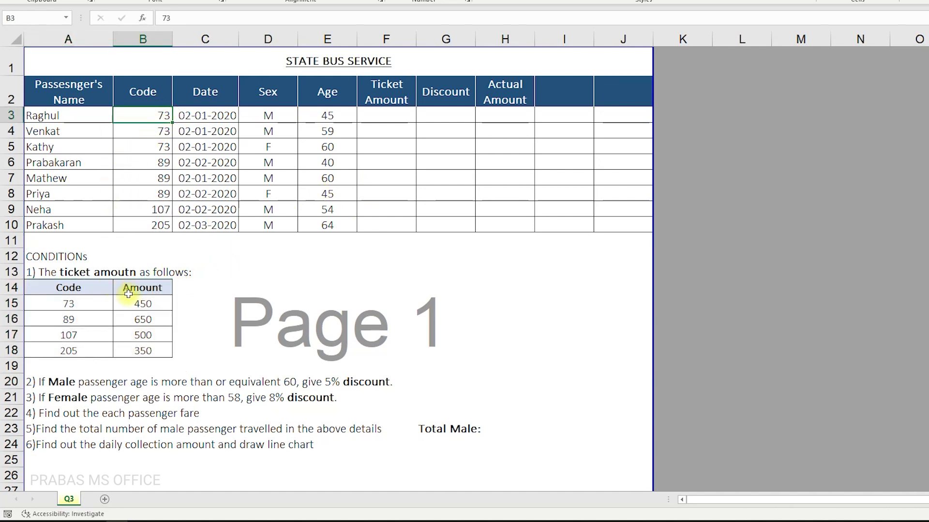
{"action": "left_click_drag", "start_coordinate": [142, 291], "coordinate": [137, 348]}
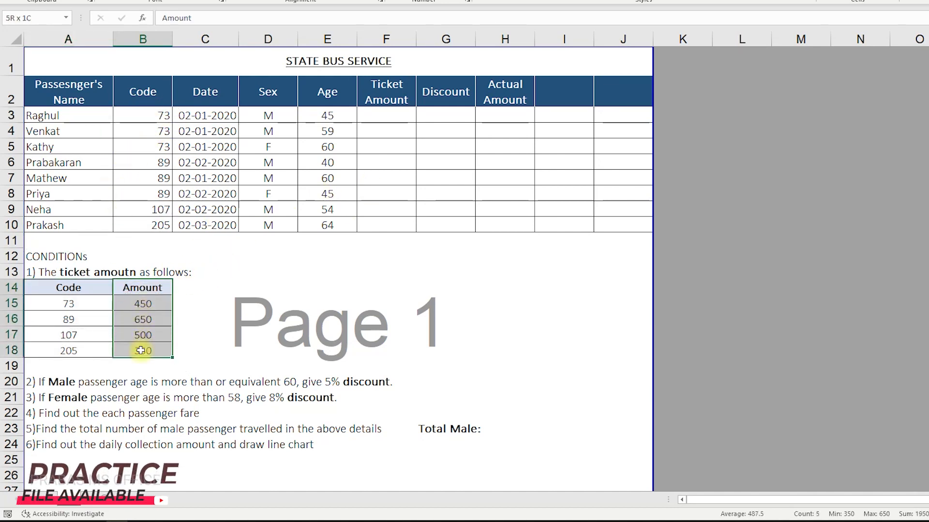
{"action": "left_click", "coordinate": [379, 116]}
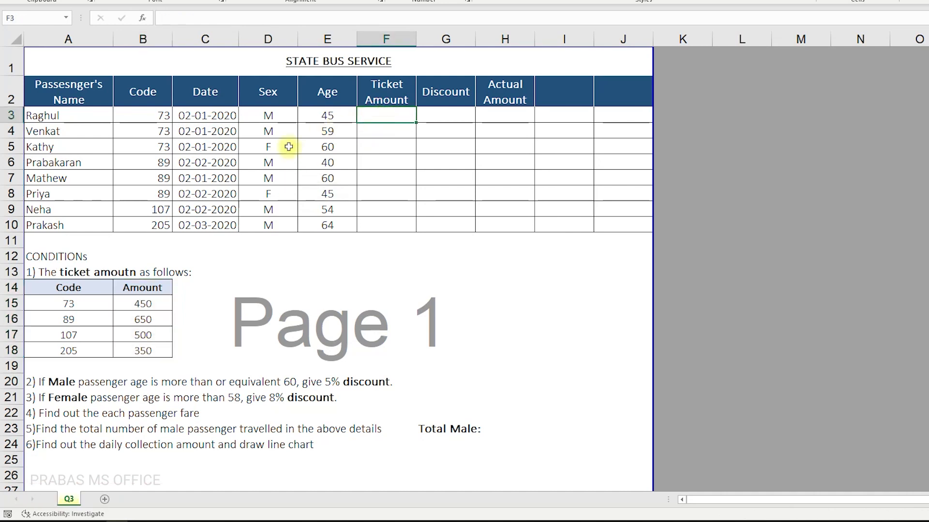
{"action": "left_click", "coordinate": [147, 178]}
{"action": "left_click", "coordinate": [77, 321]}
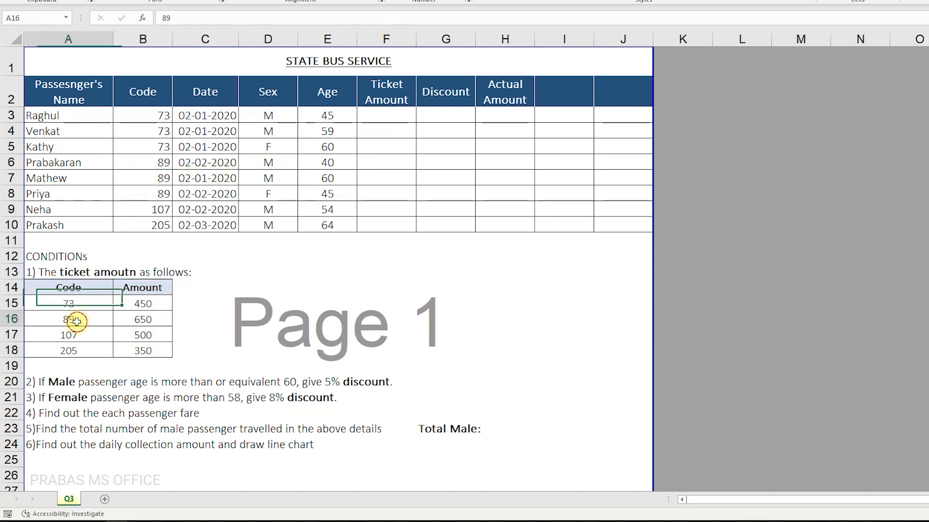
{"action": "left_click", "coordinate": [141, 319]}
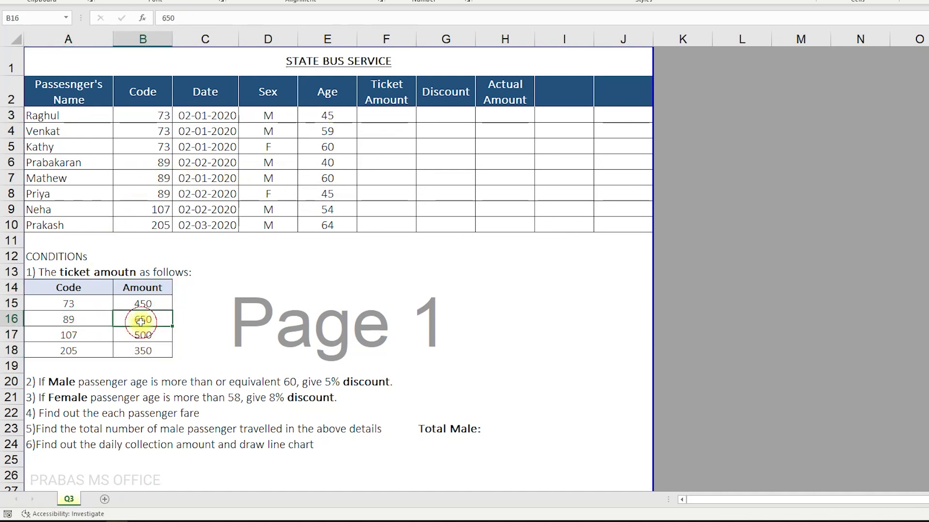
{"action": "left_click_drag", "start_coordinate": [161, 162], "coordinate": [365, 191]}
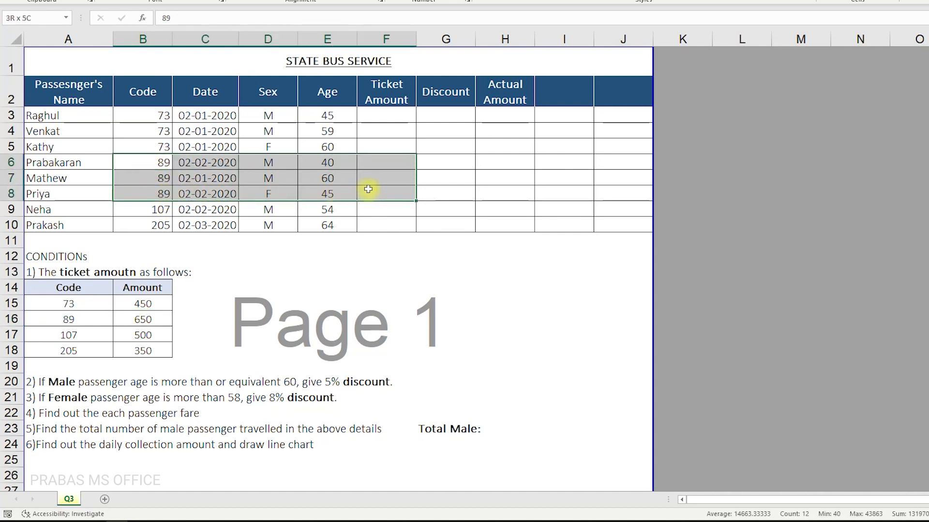
{"action": "left_click_drag", "start_coordinate": [382, 153], "coordinate": [381, 188]}
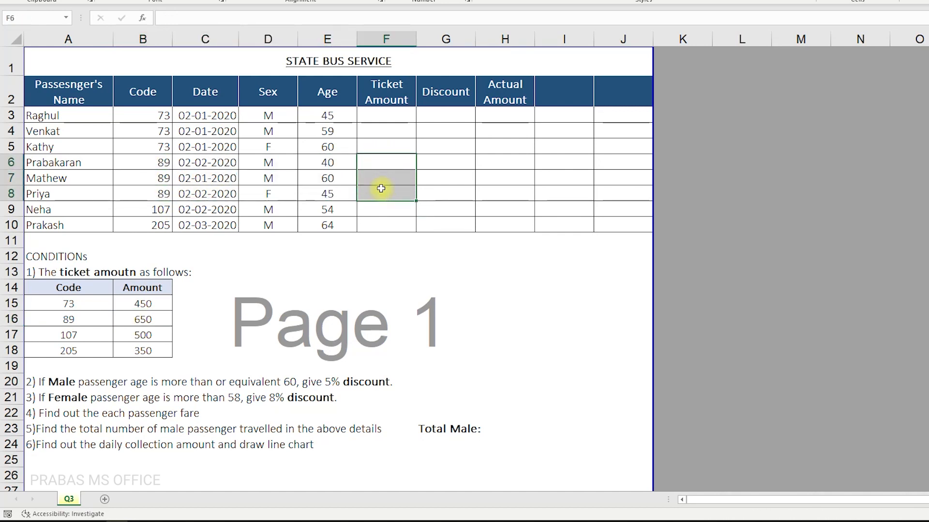
{"action": "left_click", "coordinate": [145, 225]}
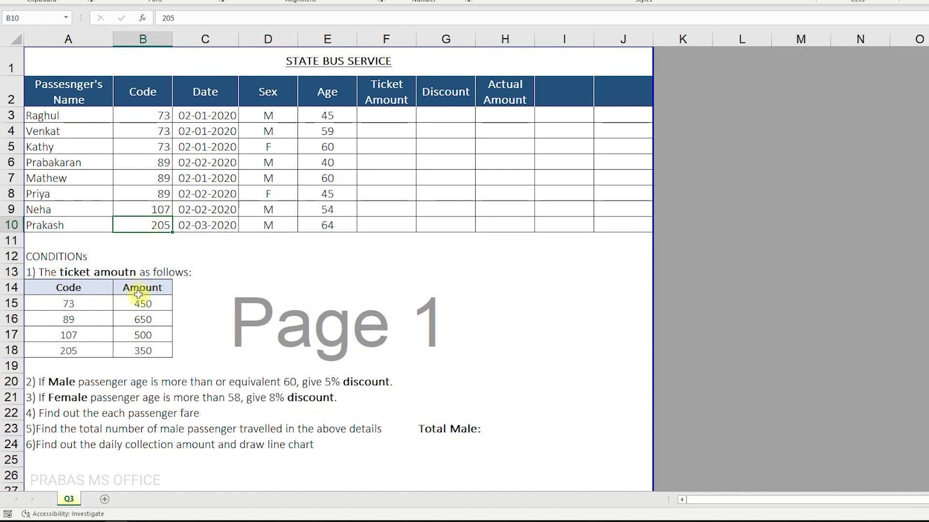
Enter =VLOOKUP(B3,A15:B18,2,0) in F3 to look up the first passenger's ticket amount by code.
{"action": "left_click", "coordinate": [387, 118]}
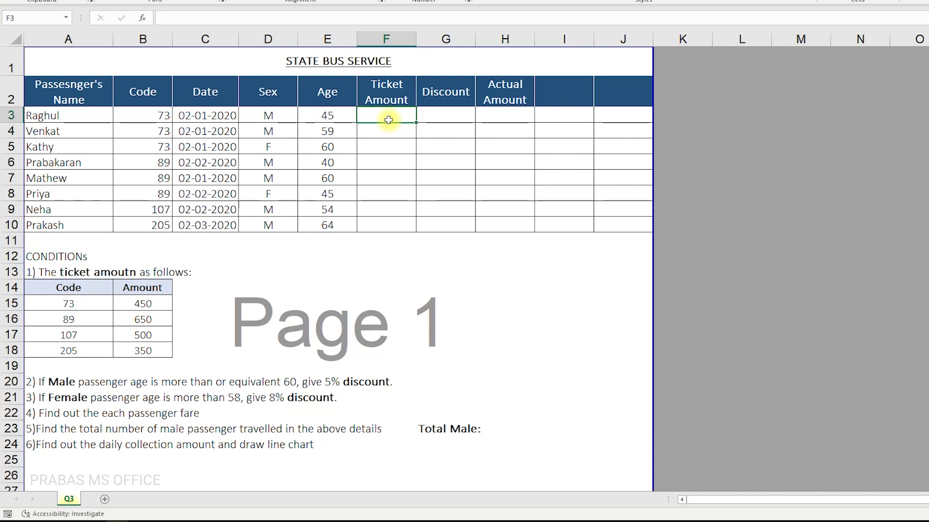
{"action": "type", "text": "=vl"}
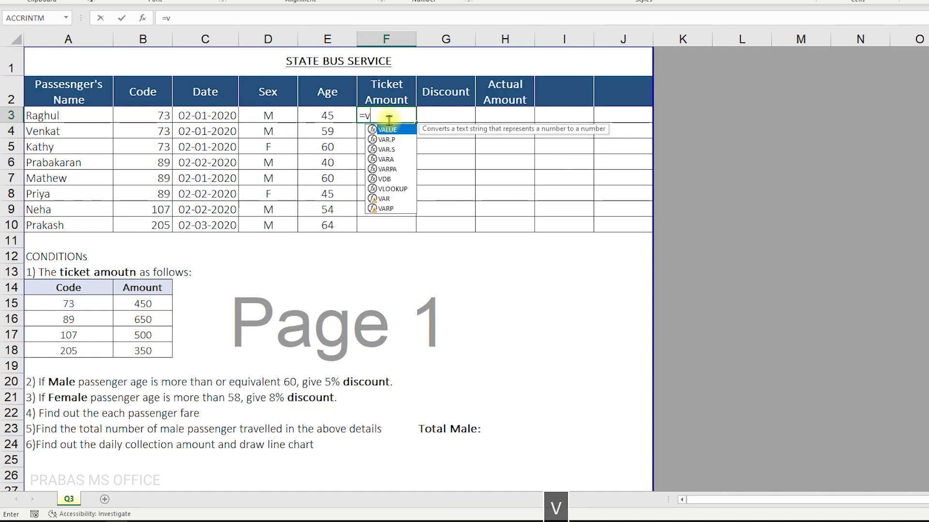
{"action": "key", "text": "Tab"}
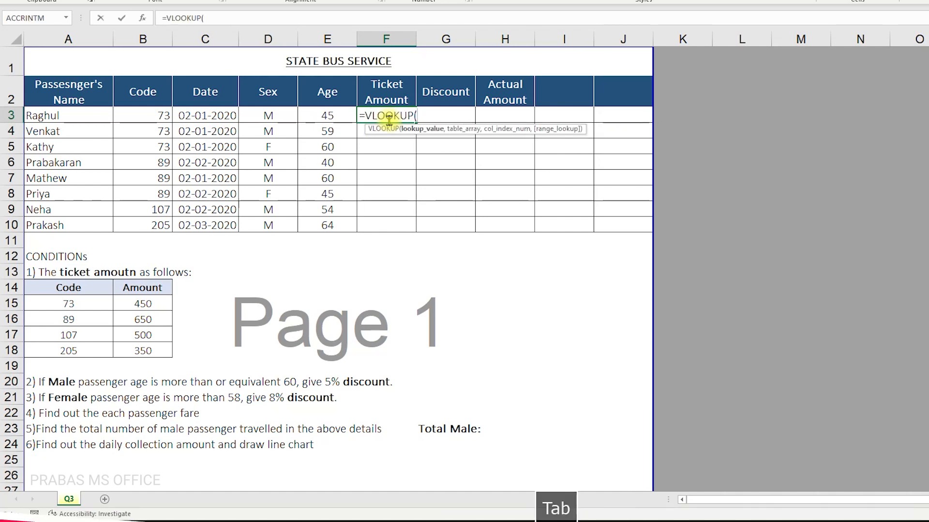
{"action": "left_click", "coordinate": [165, 116]}
{"action": "type", "text": ","}
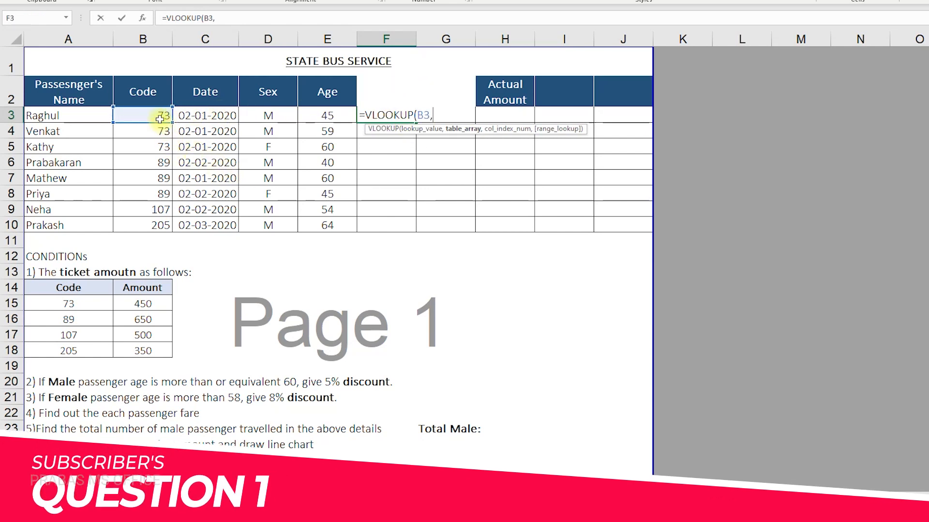
{"action": "left_click_drag", "start_coordinate": [90, 299], "coordinate": [127, 348]}
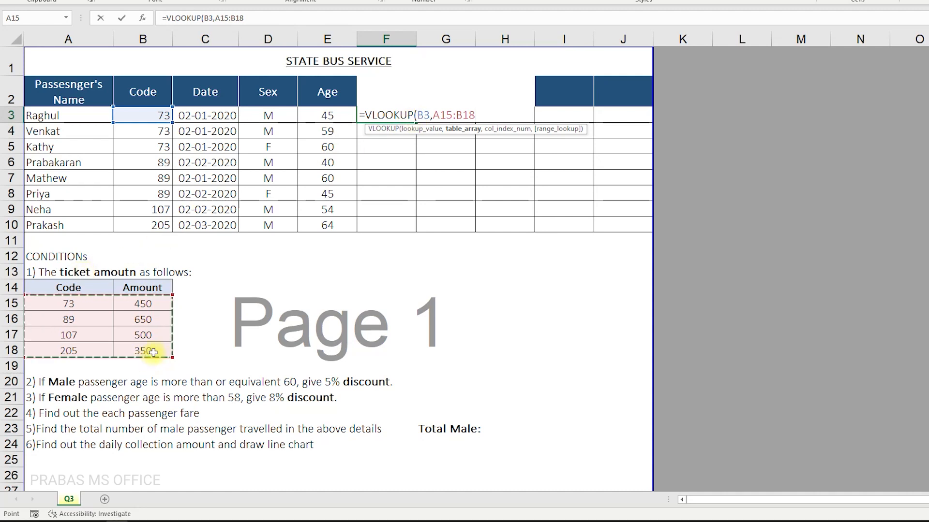
{"action": "type", "text": ","}
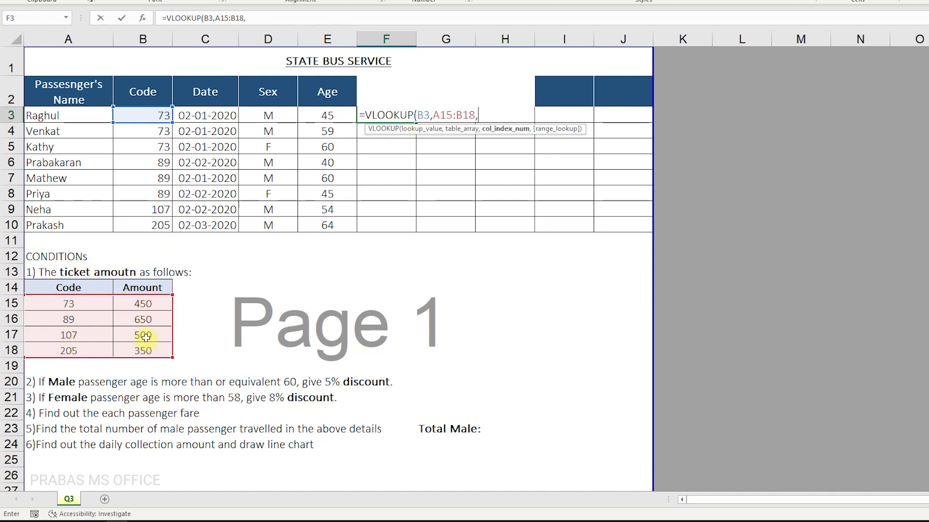
{"action": "type", "text": "2,0"}
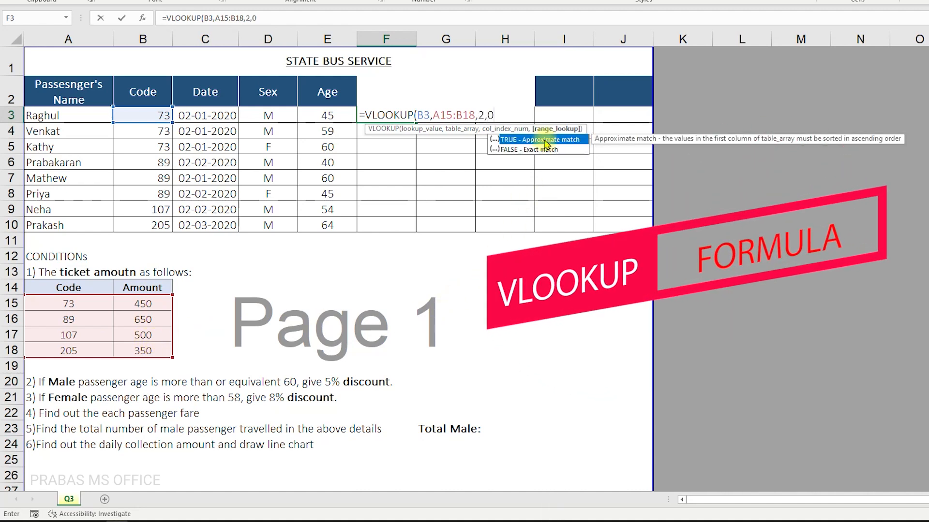
{"action": "type", "text": ")"}
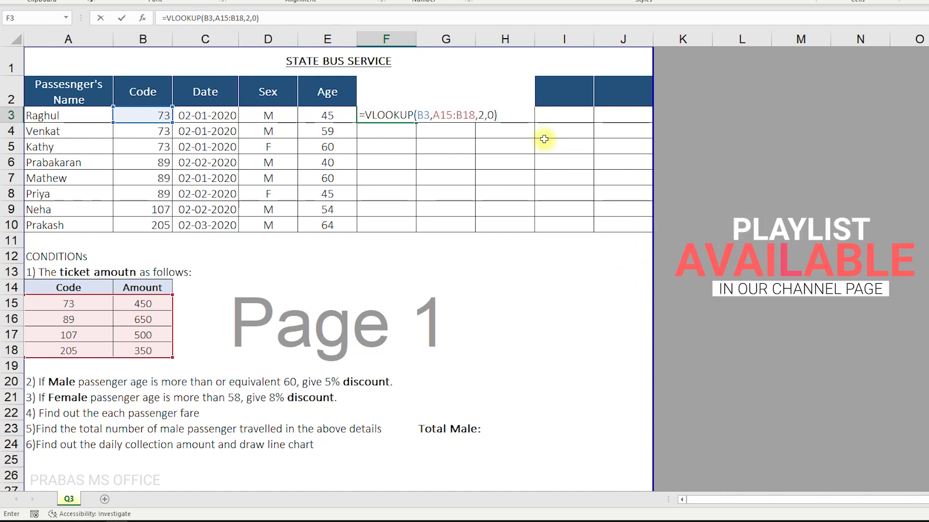
{"action": "key", "text": "Return"}
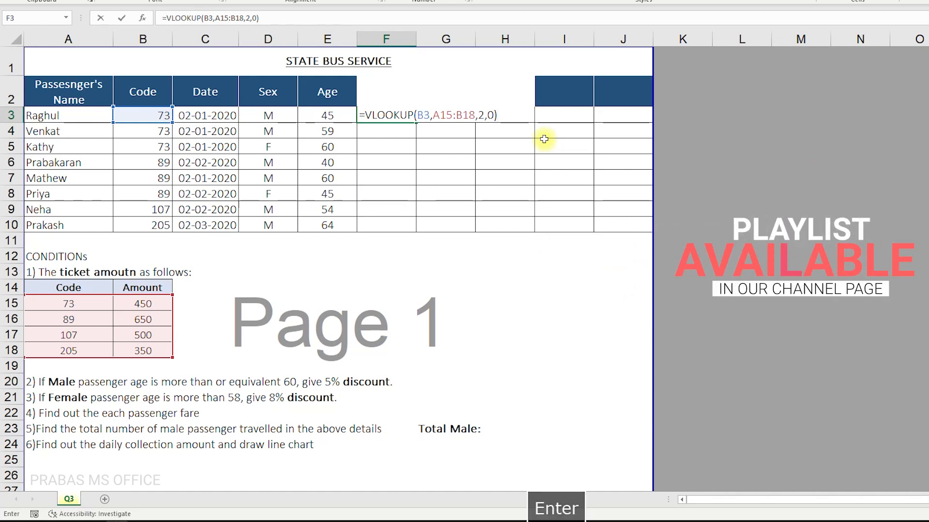
Make the lookup table range in F3's VLOOKUP formula absolute as $A$15:$B$18.
{"action": "left_click", "coordinate": [404, 116]}
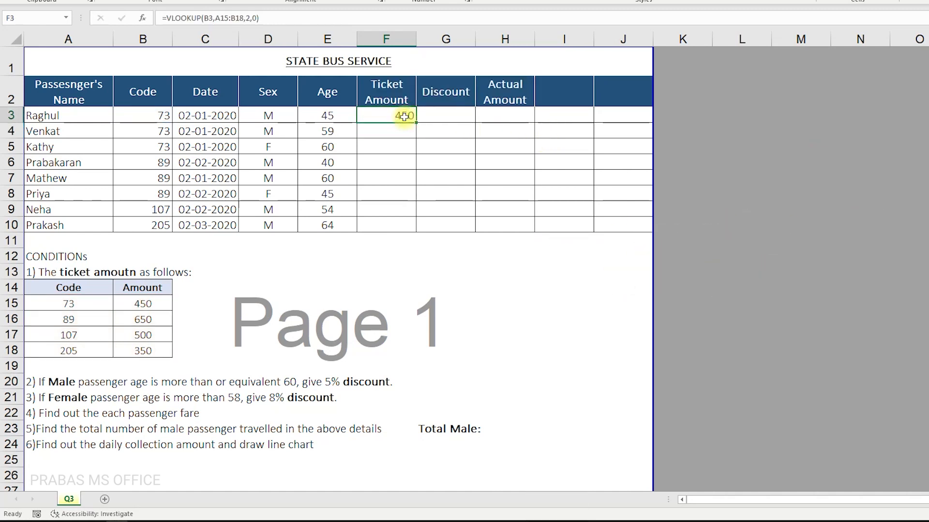
{"action": "key", "text": "F2"}
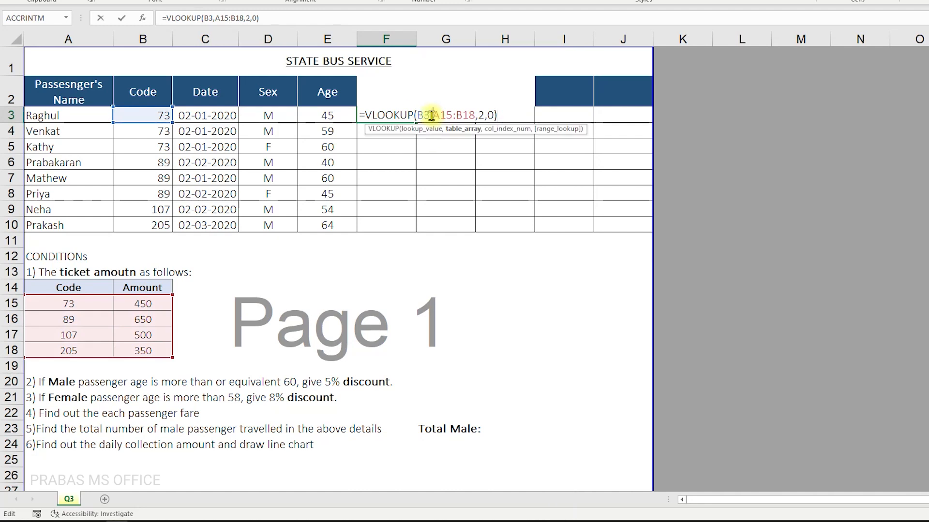
{"action": "left_click_drag", "start_coordinate": [432, 115], "coordinate": [472, 115]}
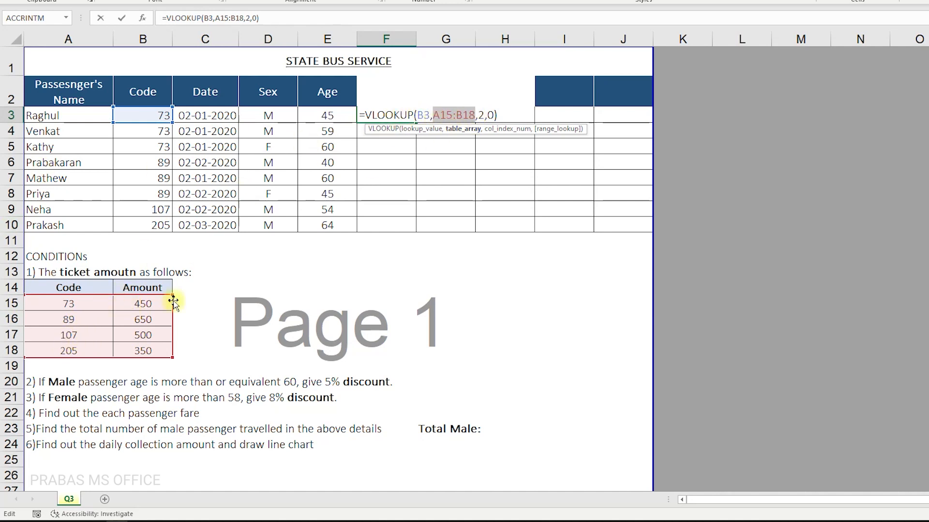
{"action": "left_click", "coordinate": [435, 116]}
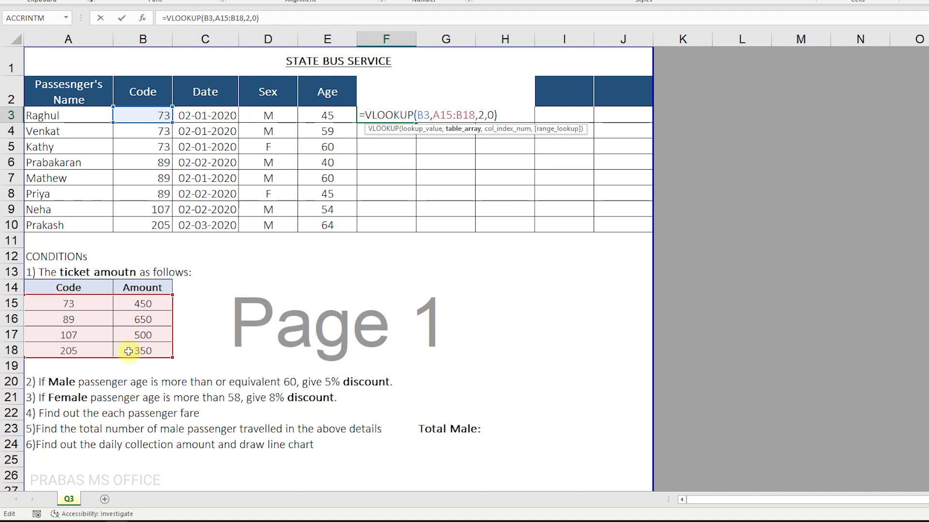
{"action": "left_click_drag", "start_coordinate": [435, 115], "coordinate": [474, 114]}
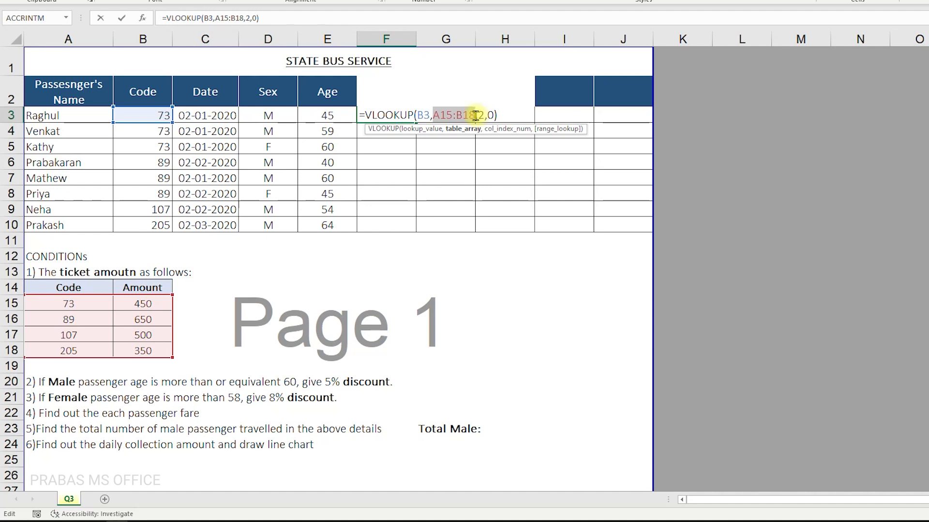
{"action": "key", "text": "F4"}
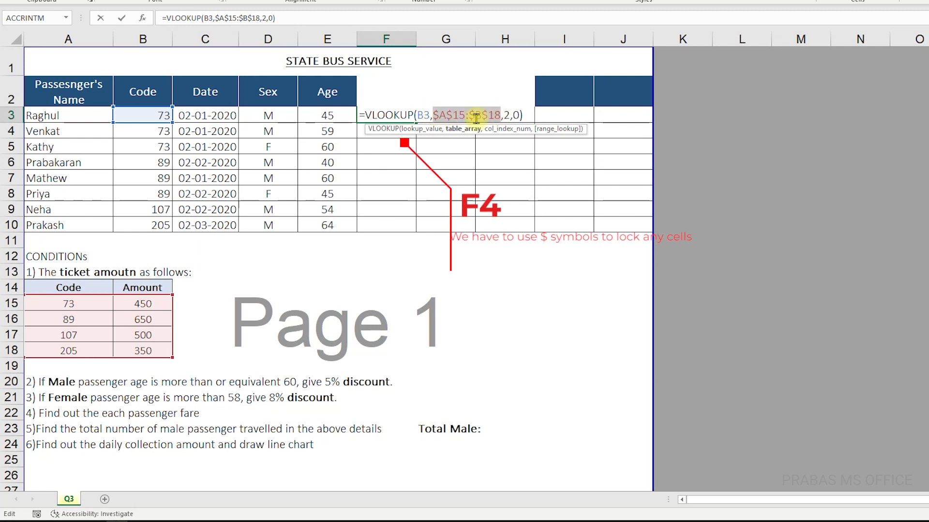
{"action": "key", "text": "Return"}
Fill the ticket amount formula from F3 down to F10 and check the column against the Amount table.
{"action": "left_click", "coordinate": [400, 116]}
{"action": "left_click_drag", "start_coordinate": [415, 123], "coordinate": [406, 228]}
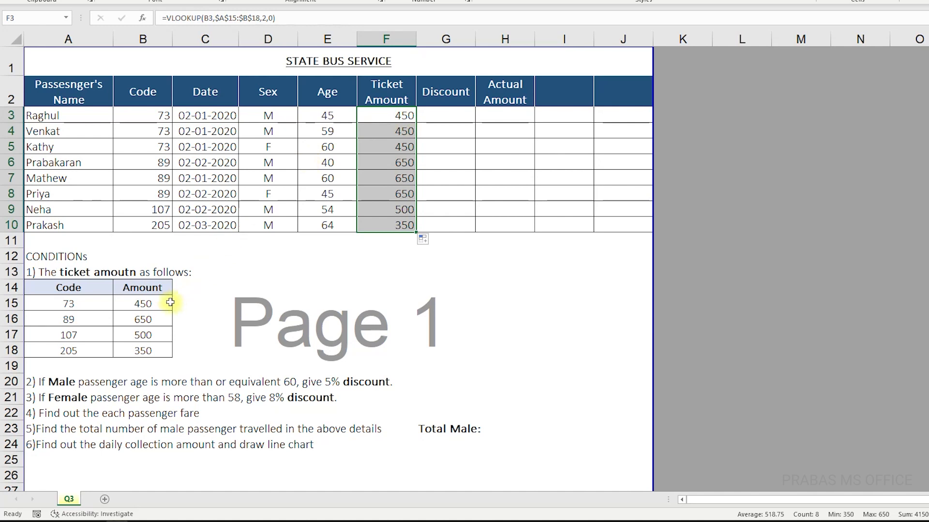
{"action": "left_click_drag", "start_coordinate": [153, 303], "coordinate": [146, 351]}
{"action": "left_click_drag", "start_coordinate": [406, 115], "coordinate": [396, 216]}
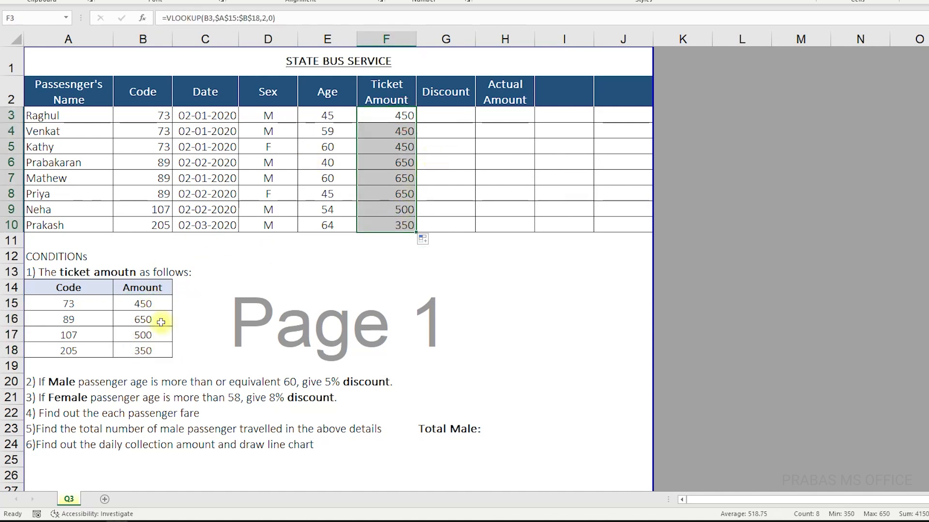
Examine conditions 2 and 3 on the male and female age discounts, along with the empty Discount cells G3:G10.
{"action": "left_click", "coordinate": [31, 382]}
{"action": "left_click_drag", "start_coordinate": [32, 382], "coordinate": [32, 397]}
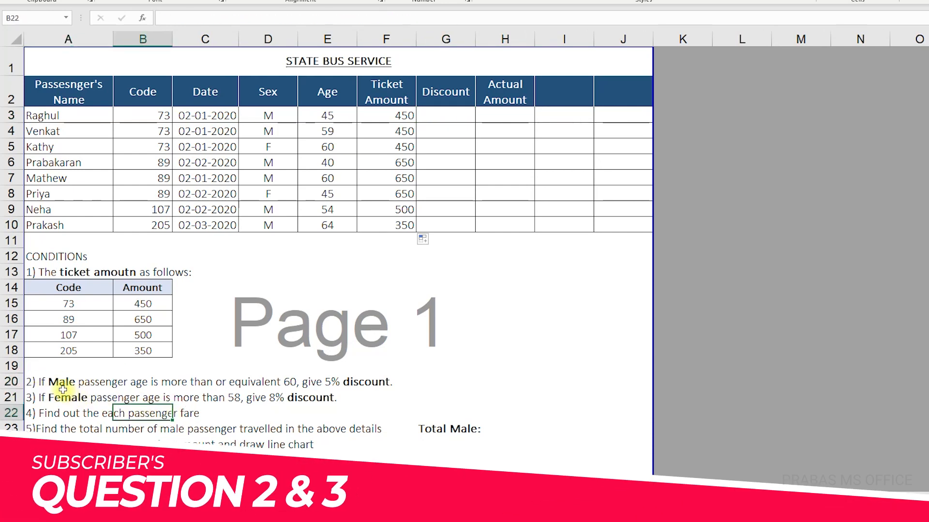
{"action": "left_click", "coordinate": [55, 382]}
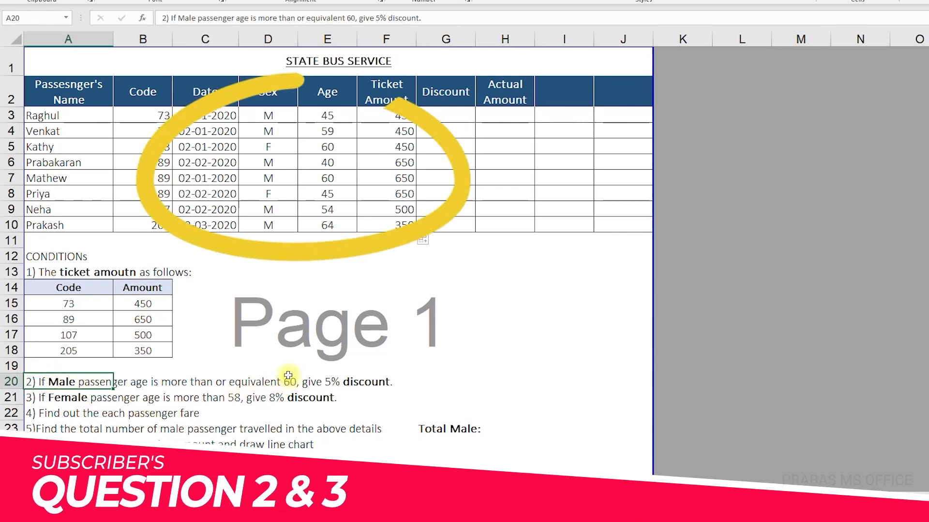
{"action": "left_click", "coordinate": [332, 382]}
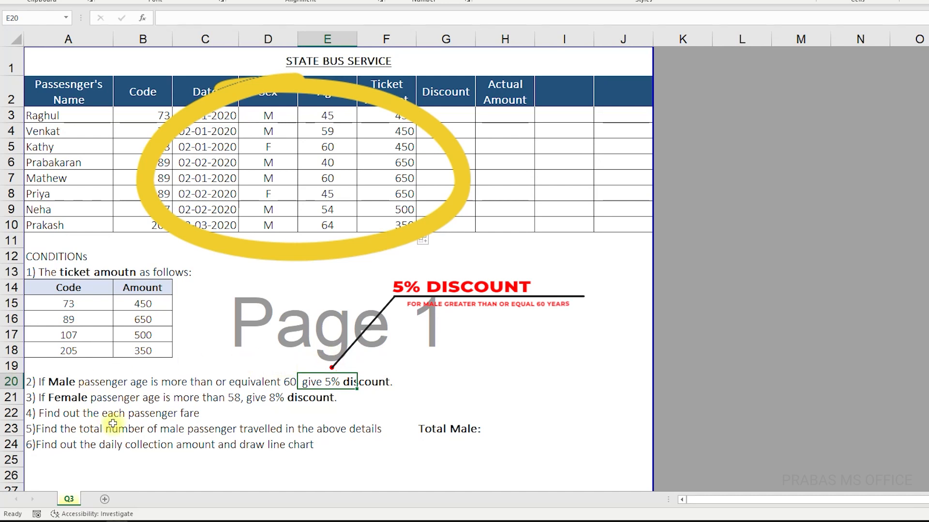
{"action": "left_click", "coordinate": [49, 400]}
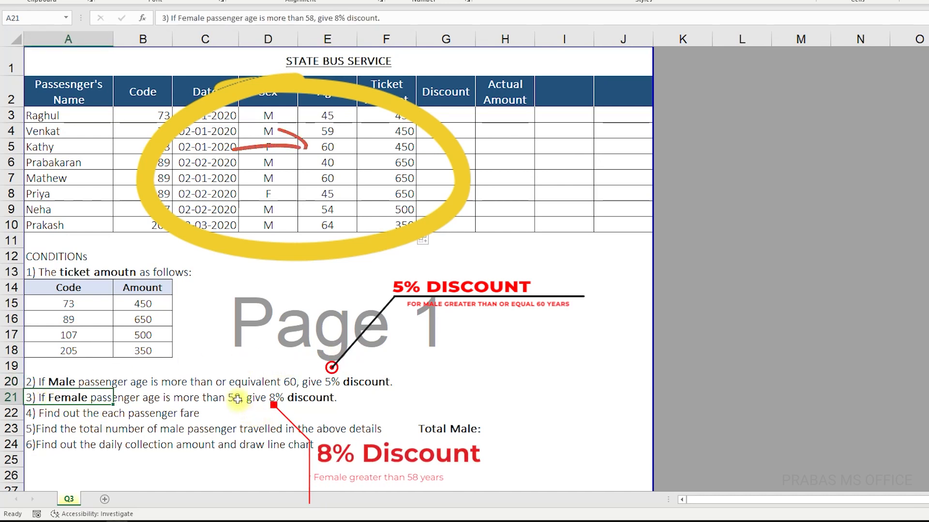
{"action": "left_click", "coordinate": [207, 403]}
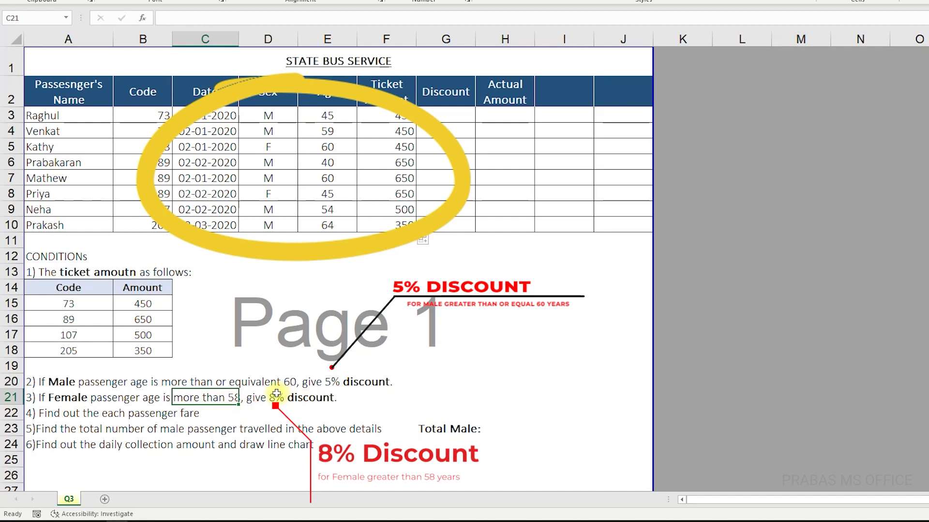
{"action": "left_click_drag", "start_coordinate": [143, 304], "coordinate": [145, 353]}
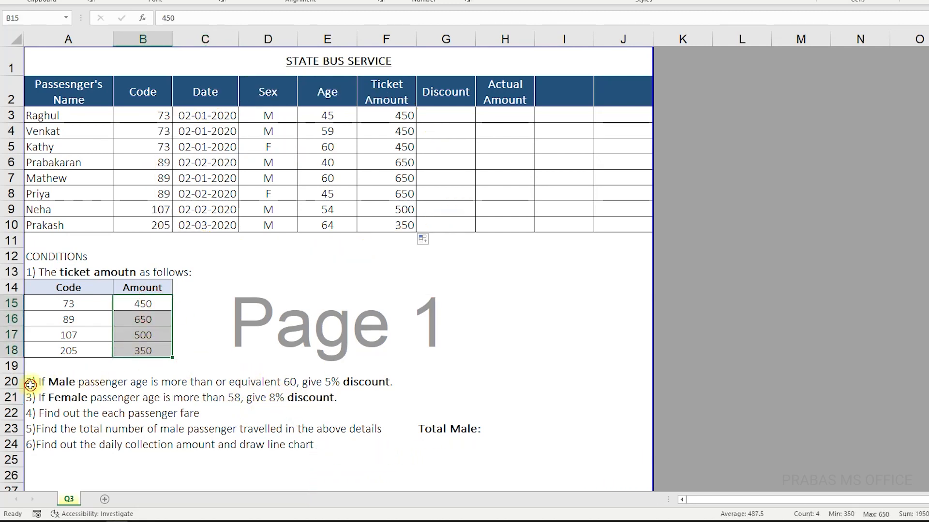
{"action": "left_click_drag", "start_coordinate": [33, 383], "coordinate": [33, 402]}
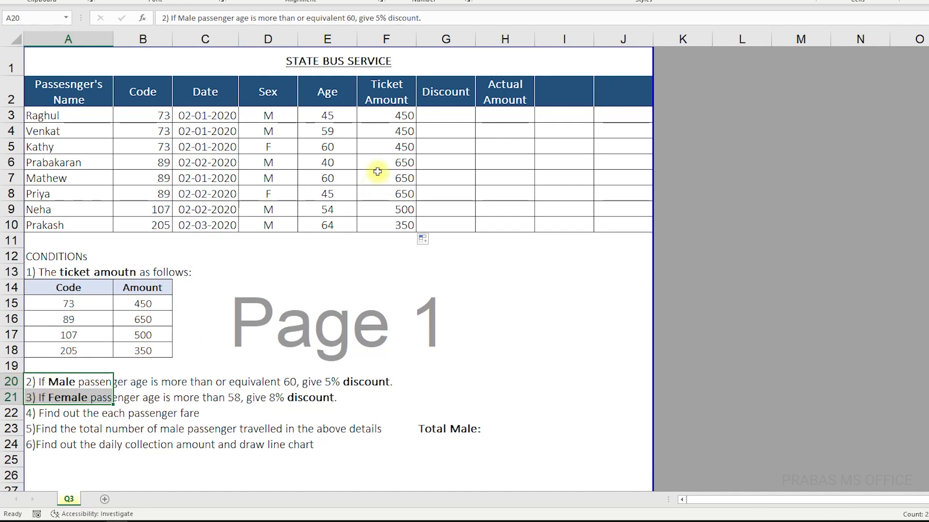
{"action": "left_click_drag", "start_coordinate": [443, 115], "coordinate": [444, 223]}
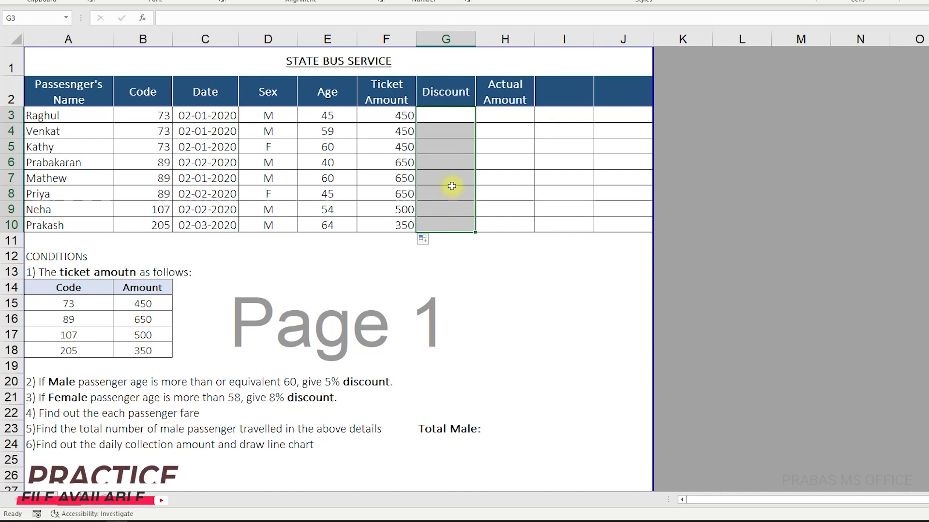
{"action": "left_click", "coordinate": [442, 118]}
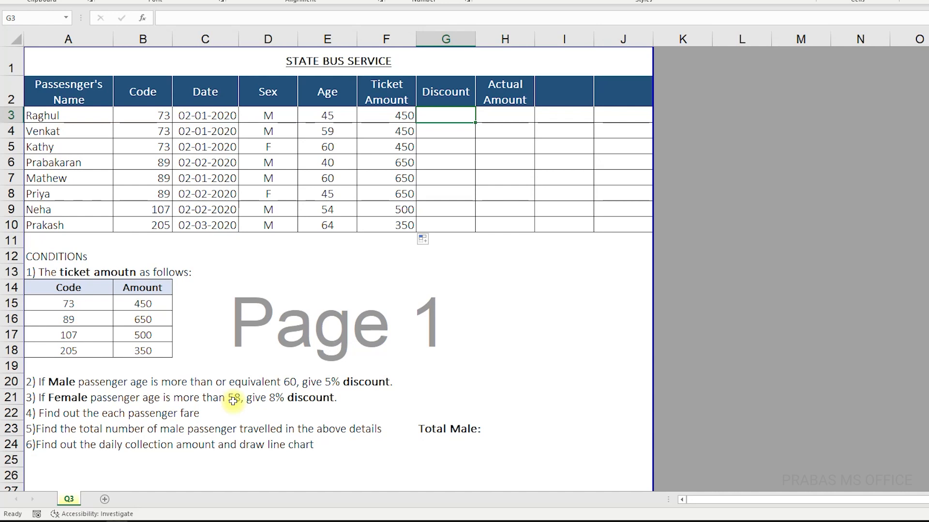
{"action": "left_click_drag", "start_coordinate": [31, 381], "coordinate": [338, 383]}
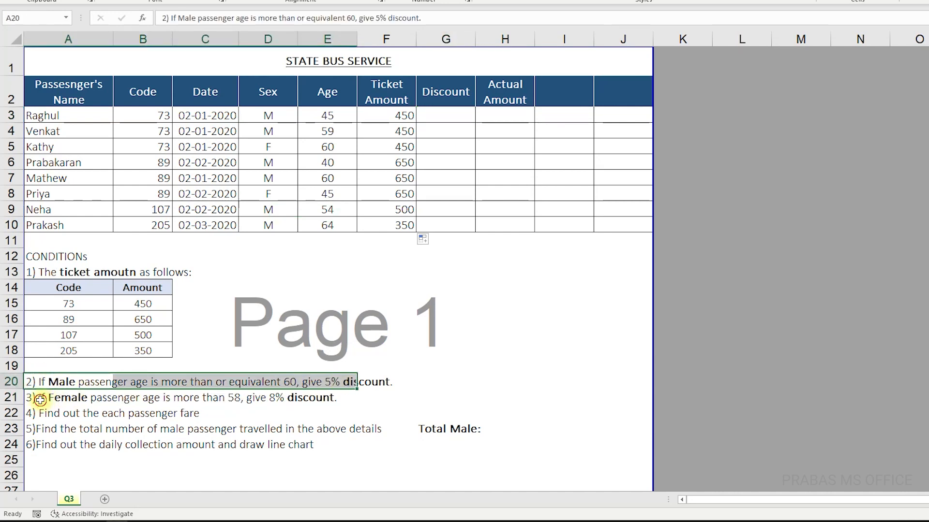
Start the discount formula in G3 as =IF(AND(D3="M" to test for a male passenger under condition 2.
{"action": "left_click_drag", "start_coordinate": [30, 398], "coordinate": [344, 399]}
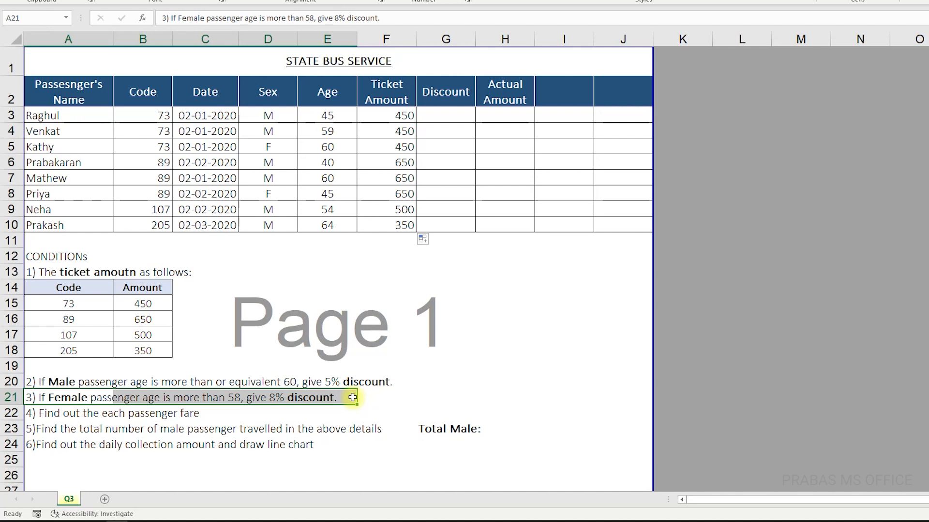
{"action": "left_click", "coordinate": [449, 117]}
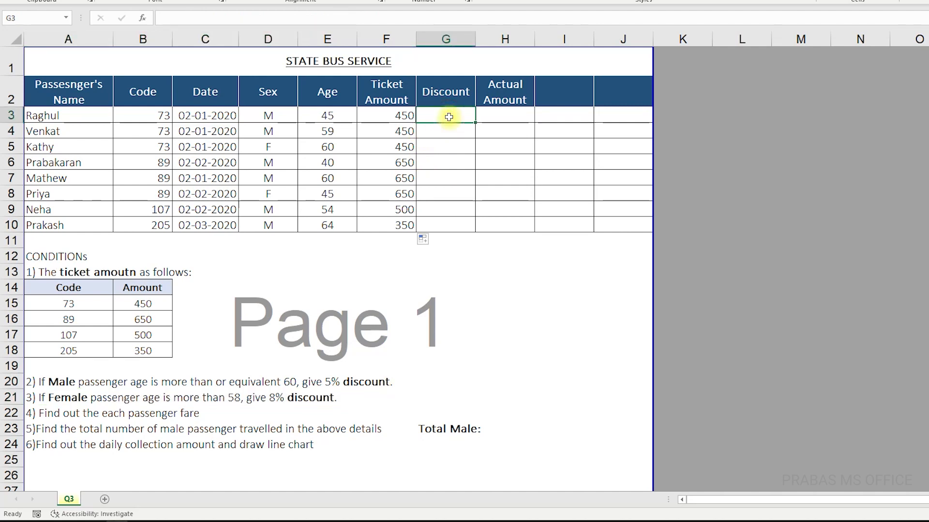
{"action": "type", "text": "=if"}
{"action": "key", "text": "Tab"}
{"action": "type", "text": "and"}
{"action": "key", "text": "Tab"}
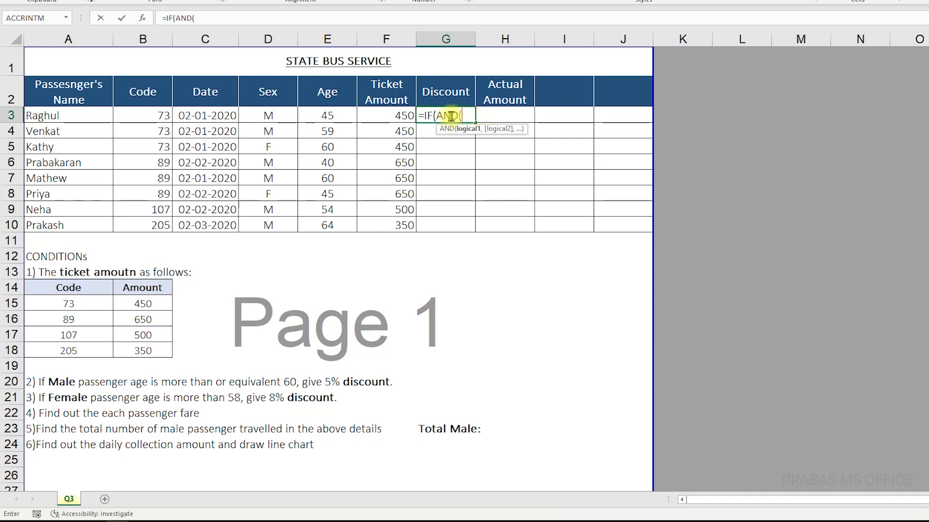
{"action": "left_click", "coordinate": [270, 114]}
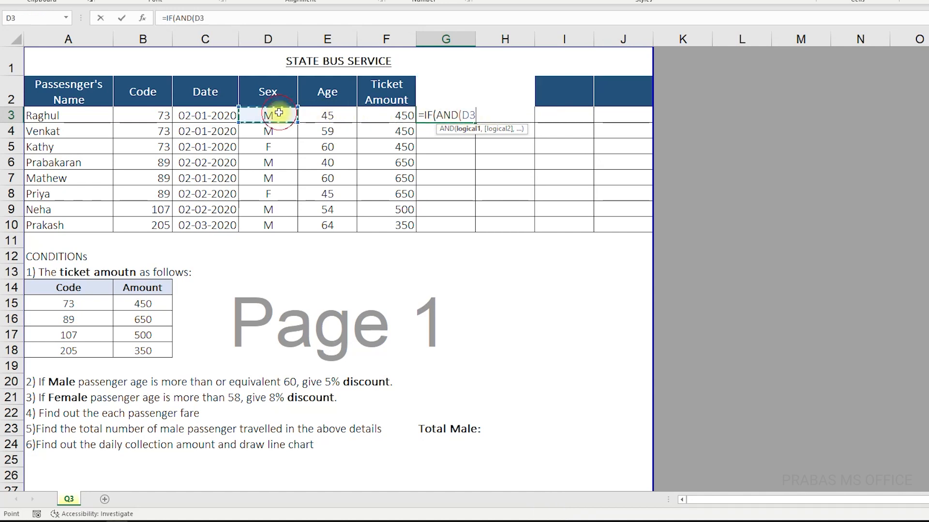
{"action": "type", "text": "=\""}
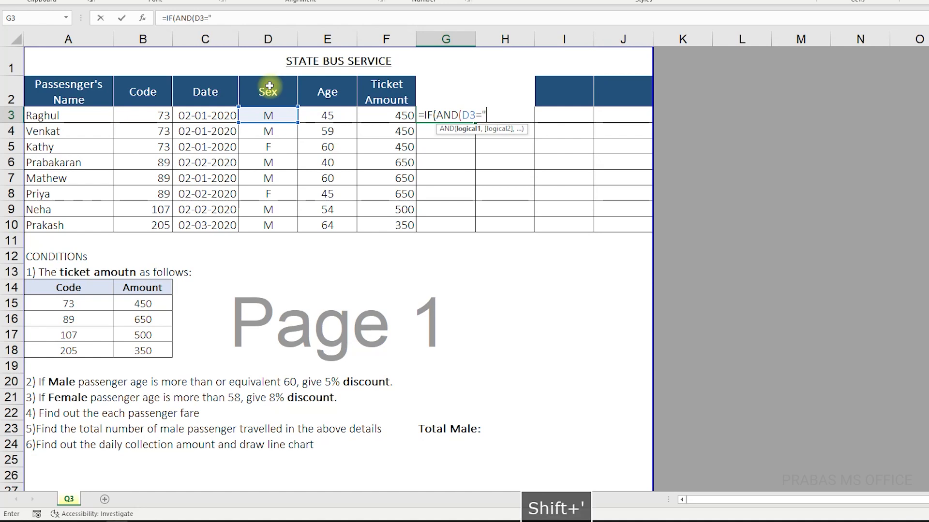
{"action": "type", "text": "M\""}
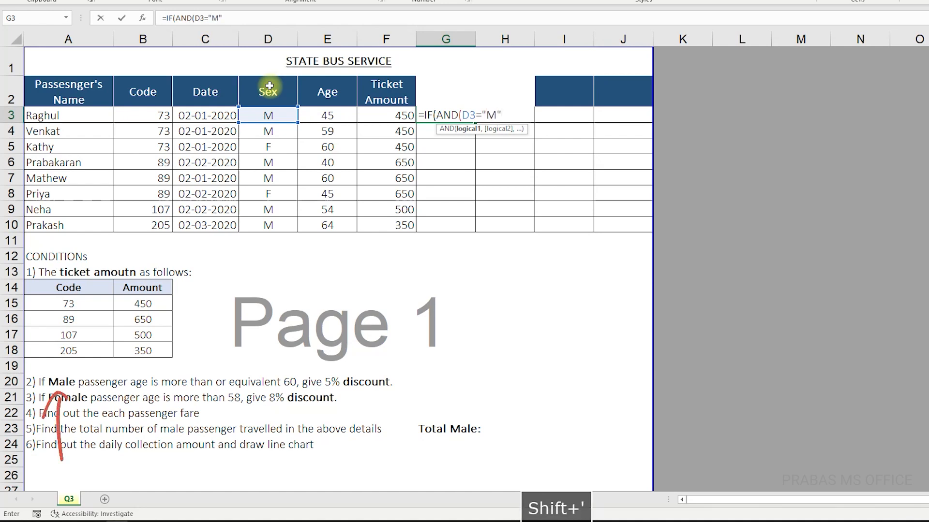
Add the age test E3>=60 as the second AND condition in G3's formula and close the AND function.
{"action": "type", "text": ","}
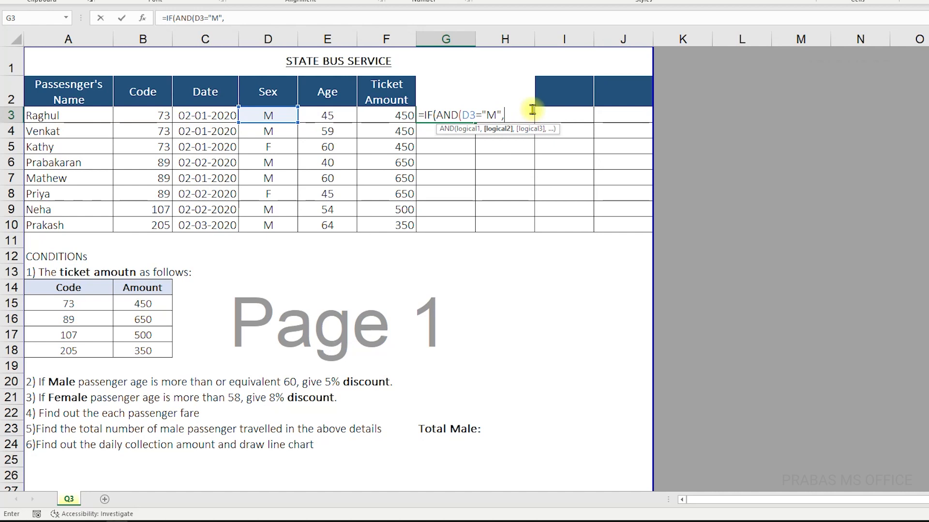
{"action": "left_click", "coordinate": [347, 116]}
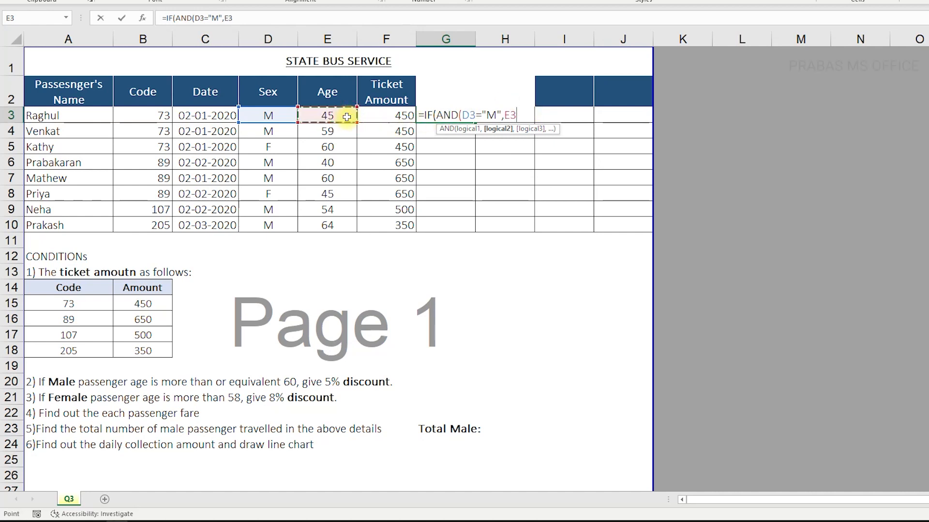
{"action": "type", "text": ">="}
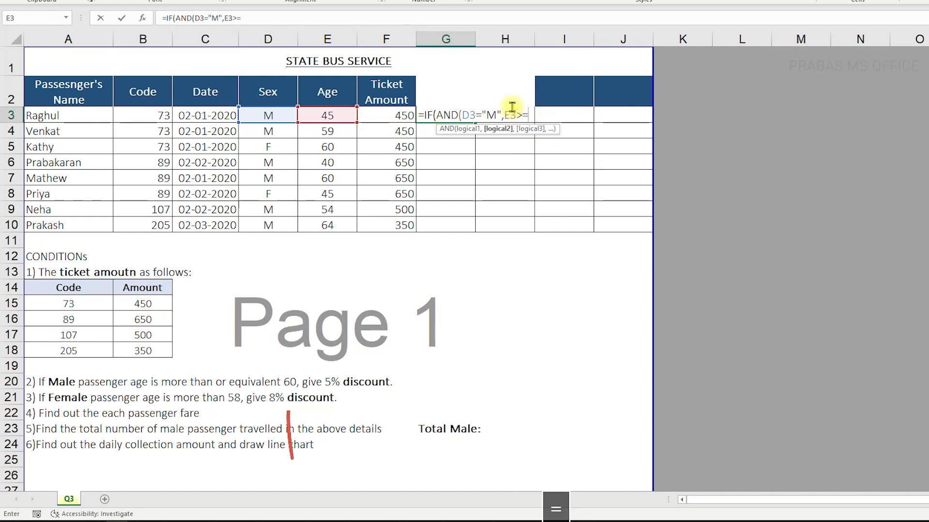
{"action": "type", "text": "60"}
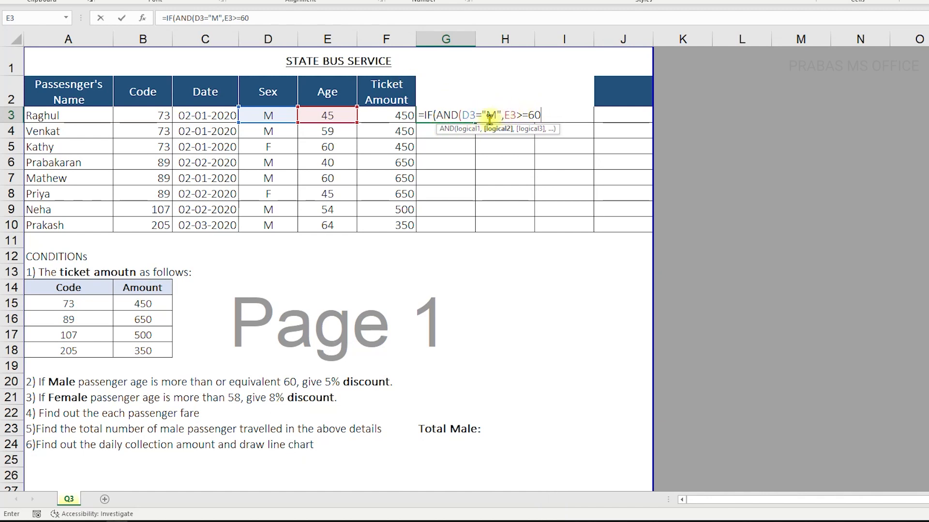
{"action": "left_click", "coordinate": [460, 115]}
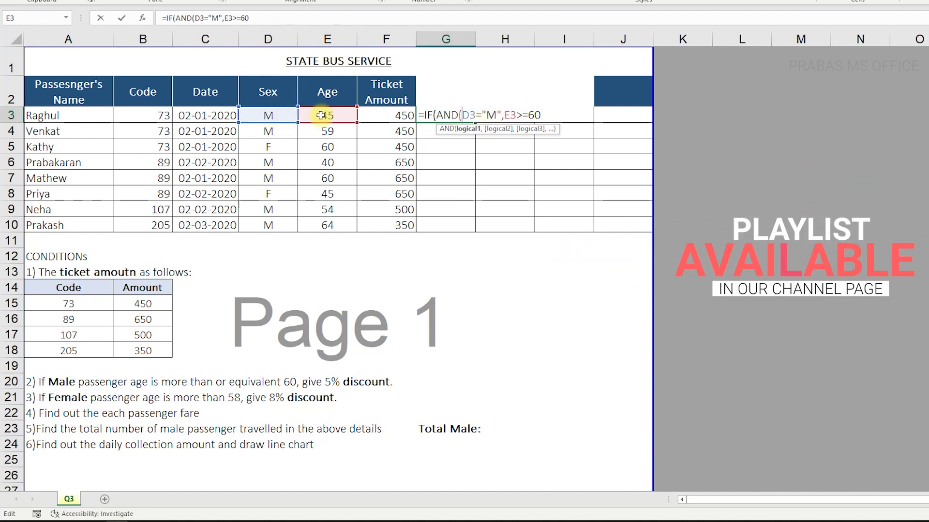
{"action": "left_click", "coordinate": [541, 115]}
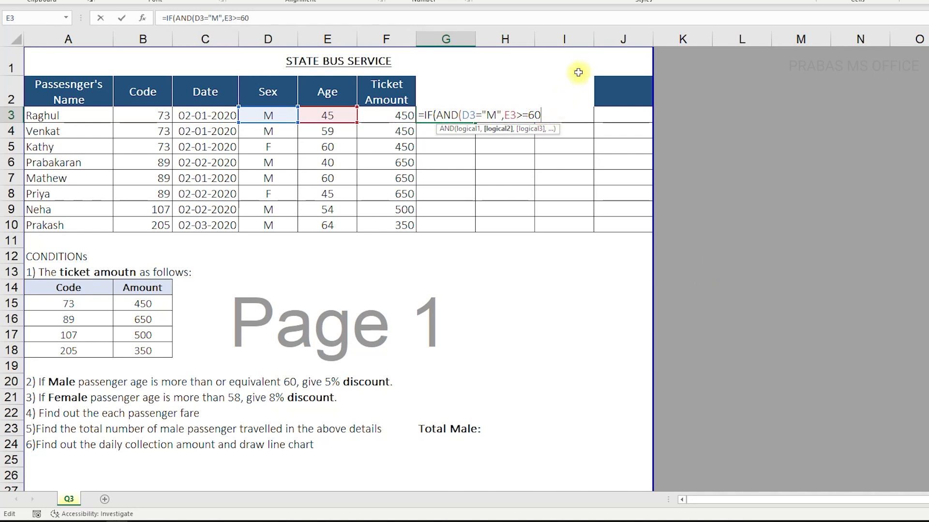
{"action": "type", "text": "),"}
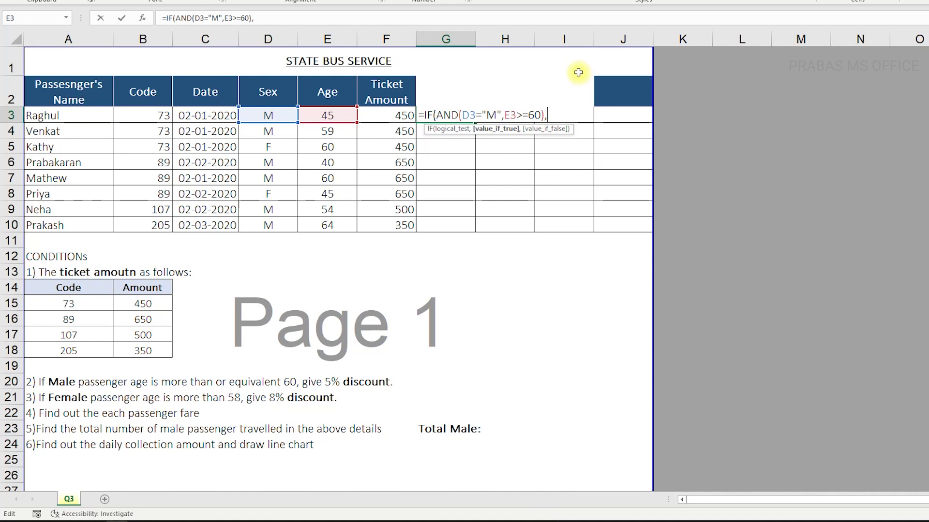
Complete G3's IF formula with 5% as the true result and empty text "" as the false result.
{"action": "type", "text": "5%"}
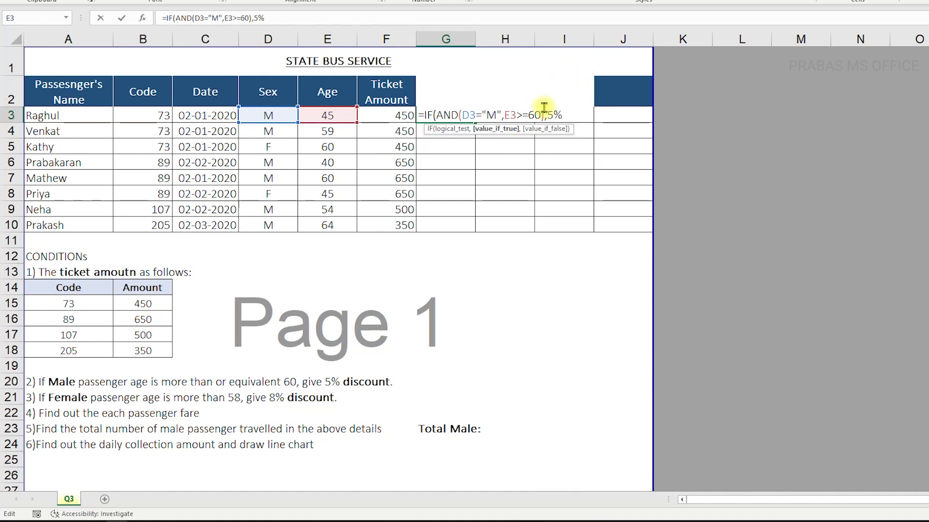
{"action": "left_click_drag", "start_coordinate": [569, 113], "coordinate": [555, 114]}
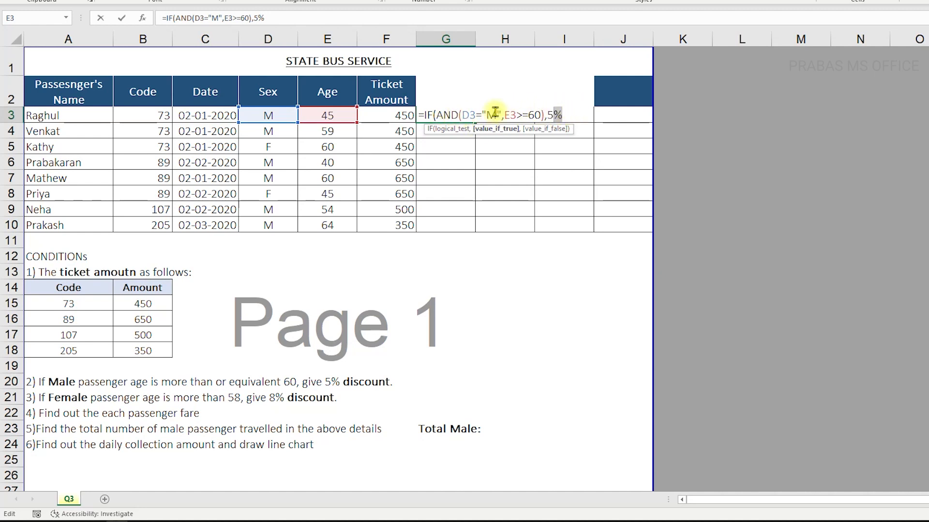
{"action": "key", "text": "shift+Left"}
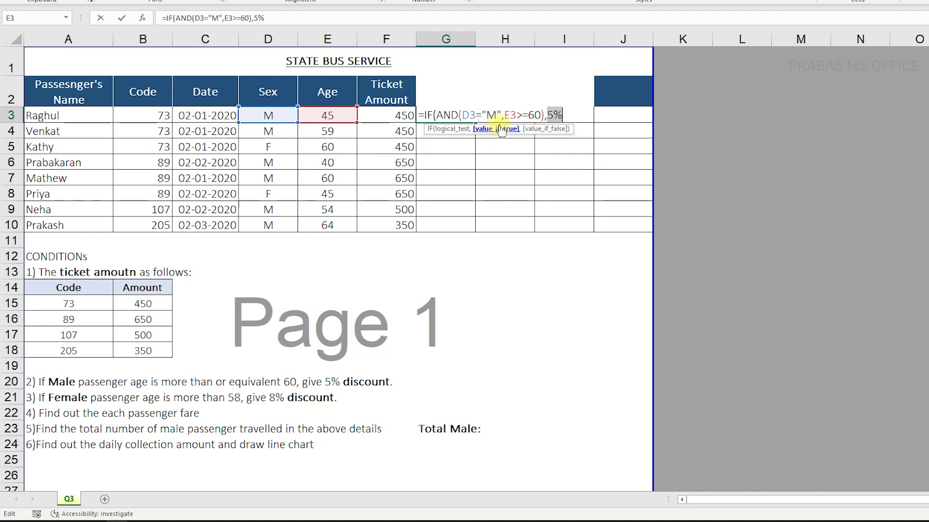
{"action": "left_click", "coordinate": [566, 115]}
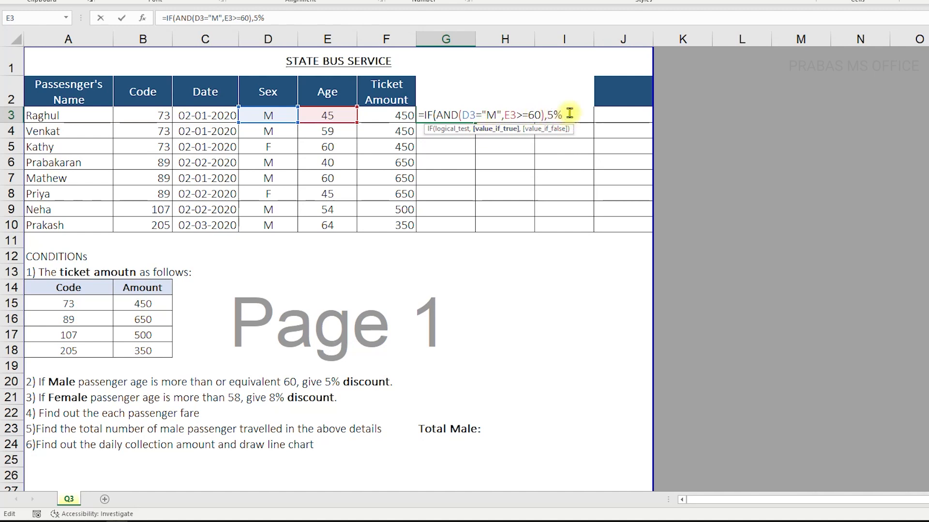
{"action": "type", "text": ","}
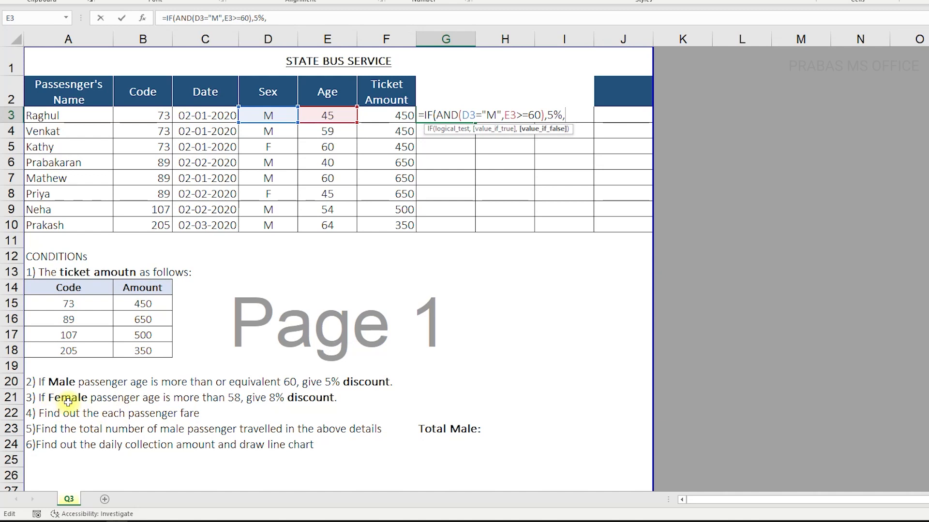
{"action": "type", "text": "\"\")"}
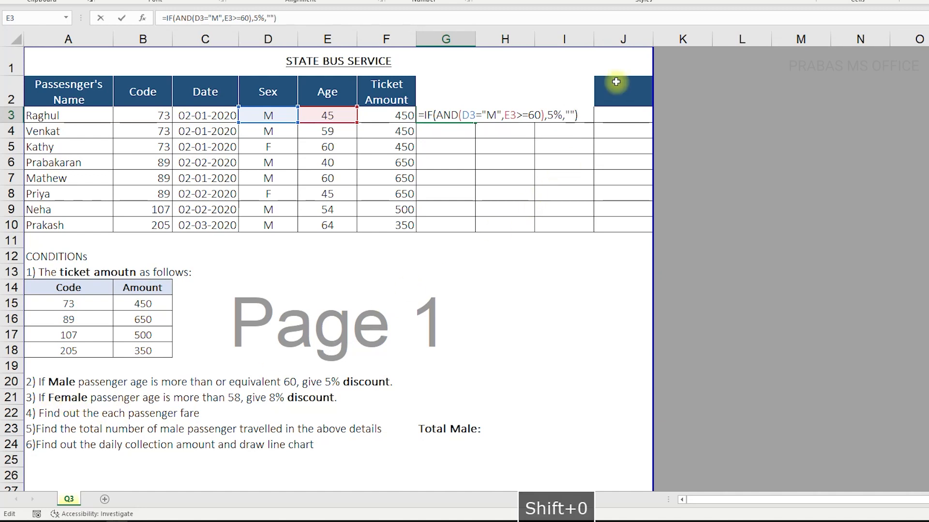
{"action": "key", "text": "Return"}
Fill the discount formula from G3 down to G10 and format the range as percentages.
{"action": "left_click", "coordinate": [471, 118]}
{"action": "left_click_drag", "start_coordinate": [475, 123], "coordinate": [466, 228]}
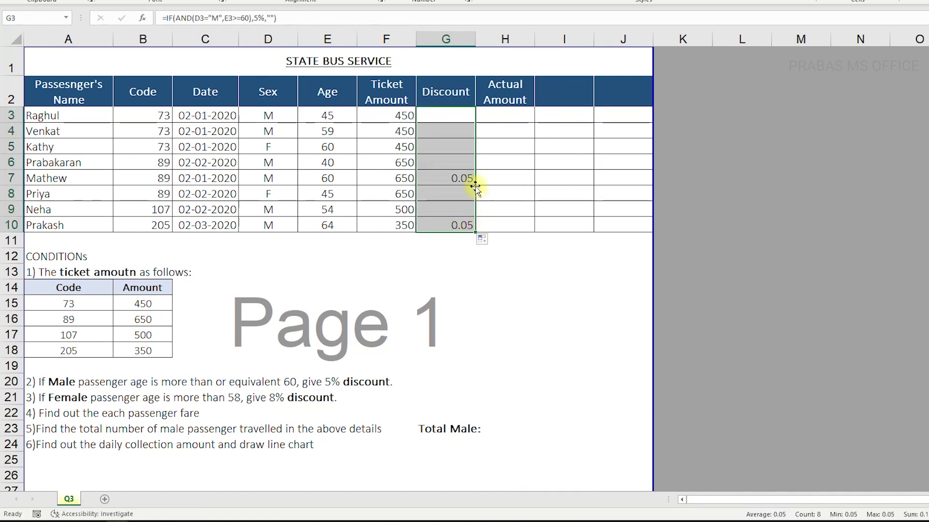
{"action": "left_click", "coordinate": [460, 179]}
{"action": "left_click_drag", "start_coordinate": [460, 259], "coordinate": [460, 147]}
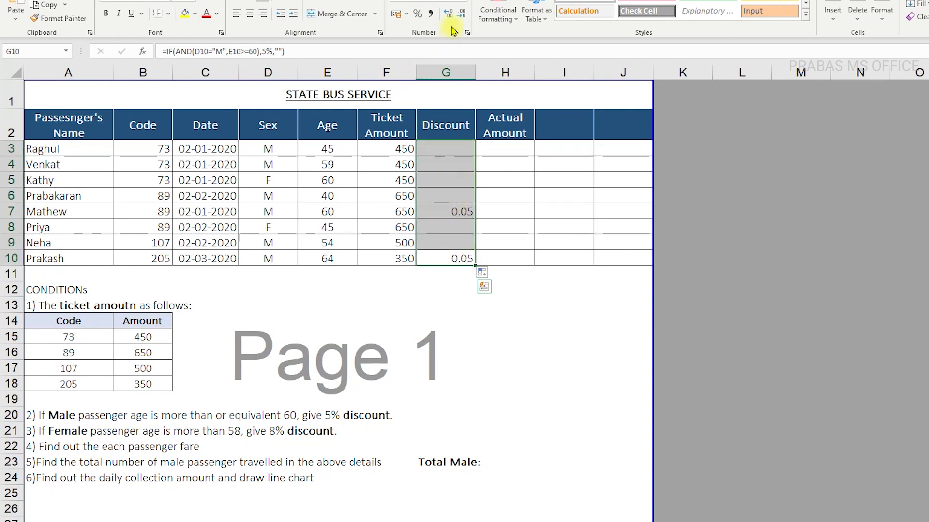
{"action": "left_click", "coordinate": [417, 13]}
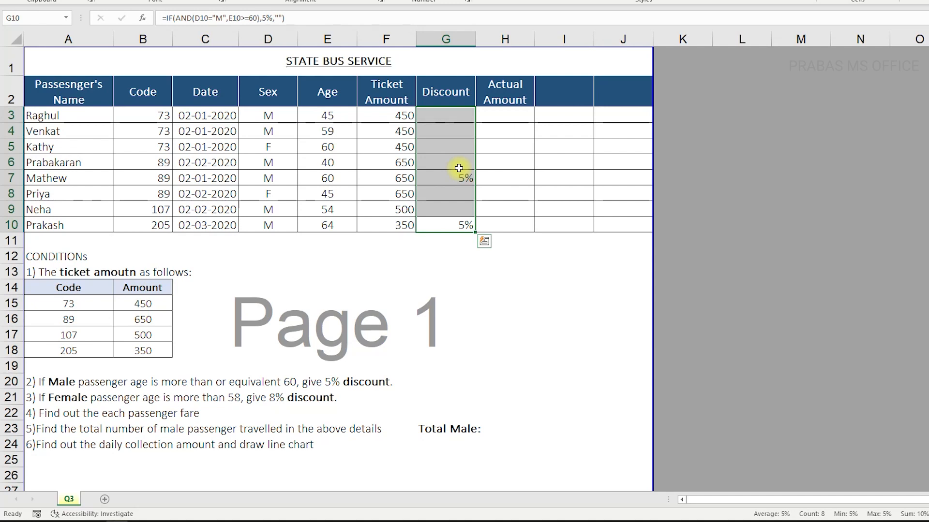
{"action": "left_click_drag", "start_coordinate": [442, 117], "coordinate": [445, 218]}
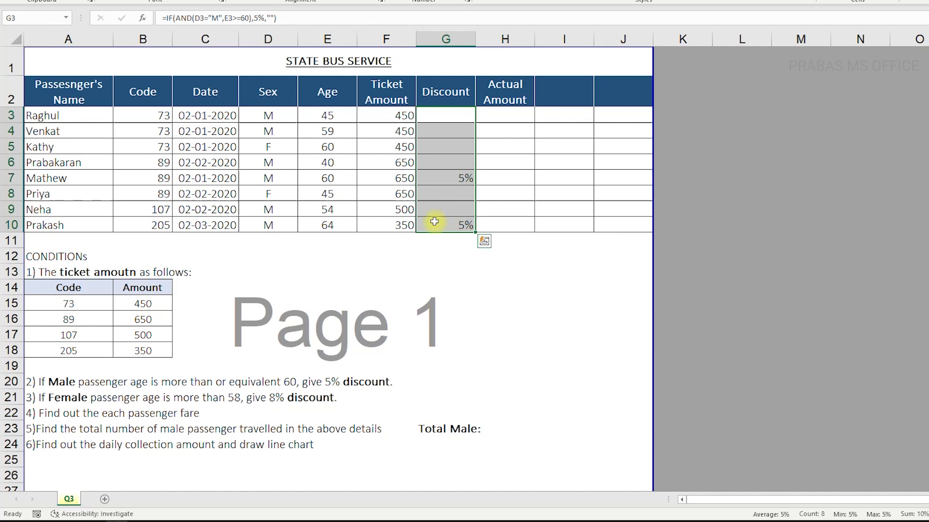
Review condition 3 on the female discount and remove the empty-text false result from G3's IF formula.
{"action": "left_click", "coordinate": [79, 398]}
{"action": "left_click_drag", "start_coordinate": [79, 398], "coordinate": [330, 399]}
{"action": "left_click", "coordinate": [275, 398]}
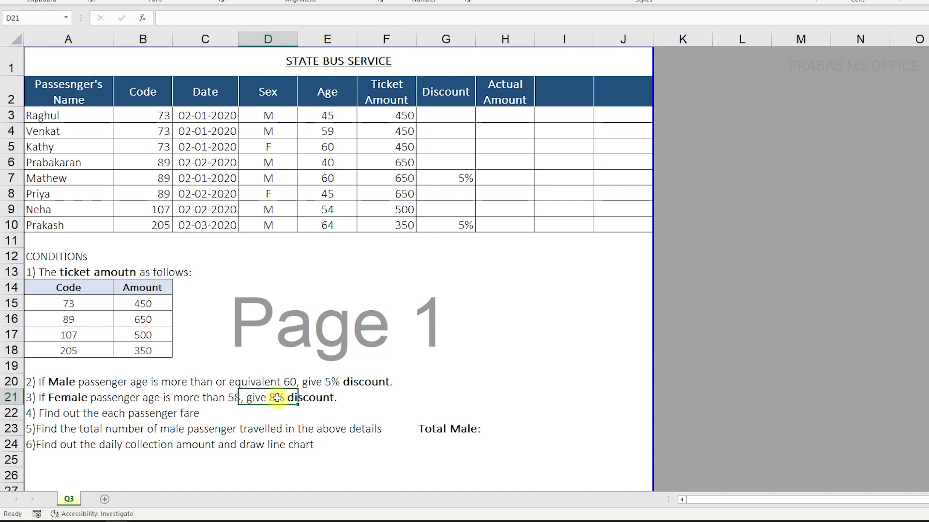
{"action": "double_click", "coordinate": [443, 120]}
{"action": "left_click", "coordinate": [567, 114]}
{"action": "key", "text": "Delete"}
{"action": "key", "text": "Delete"}
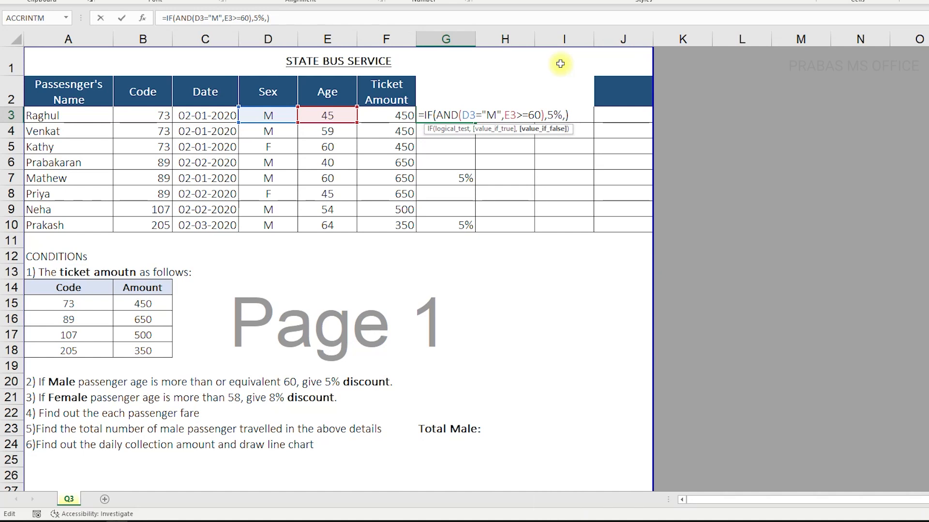
Nest IF(AND(D3="F", as the false result in G3's formula to test for a female passenger.
{"action": "type", "text": "if"}
{"action": "key", "text": "Tab"}
{"action": "type", "text": "and"}
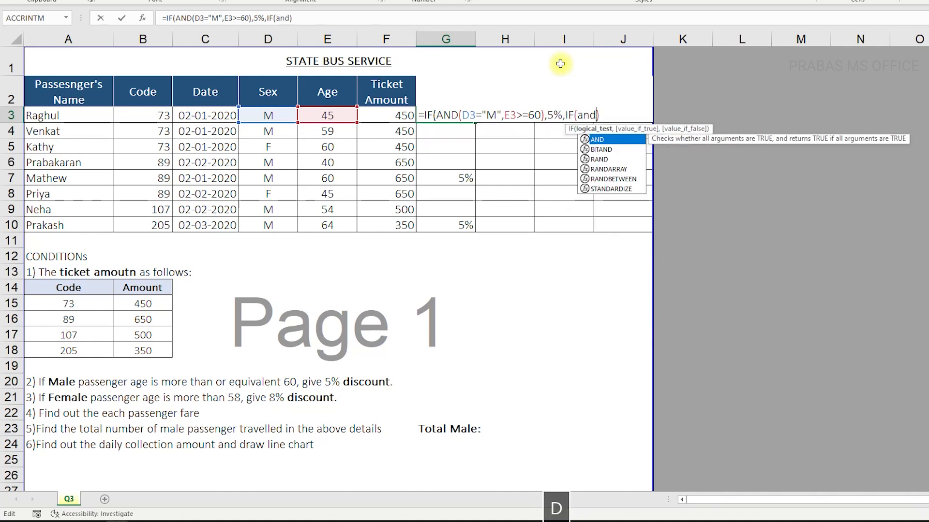
{"action": "type", "text": "()"}
{"action": "key", "text": "Left"}
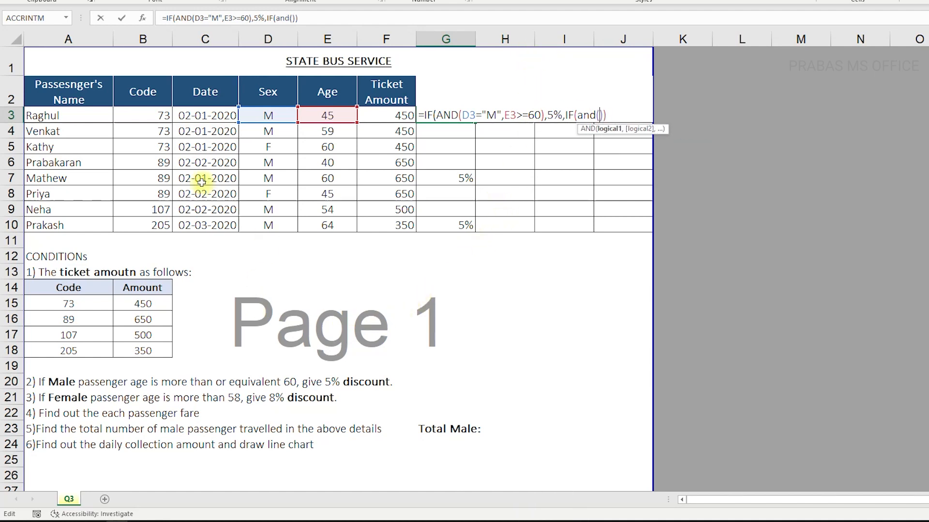
{"action": "left_click", "coordinate": [260, 119]}
{"action": "type", "text": "="}
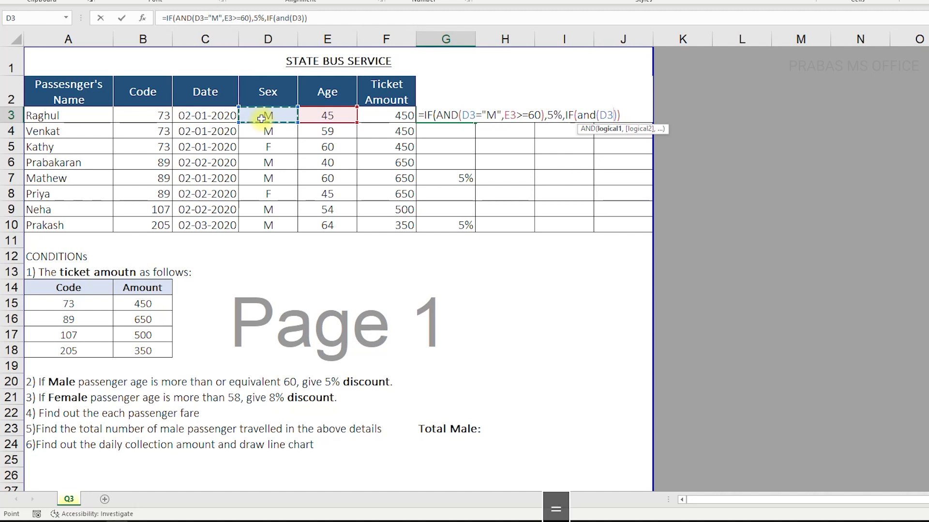
{"action": "type", "text": "F"}
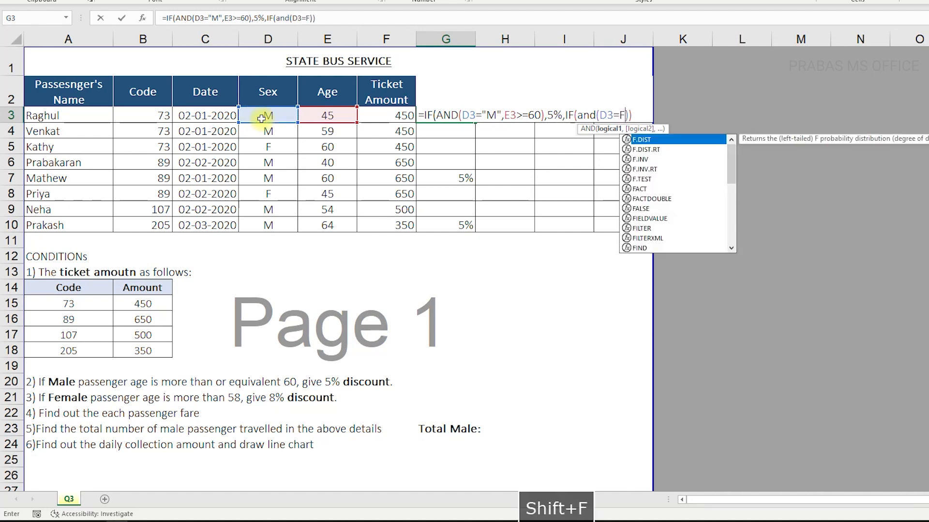
{"action": "key", "text": "BackSpace"}
{"action": "type", "text": "\"F"}
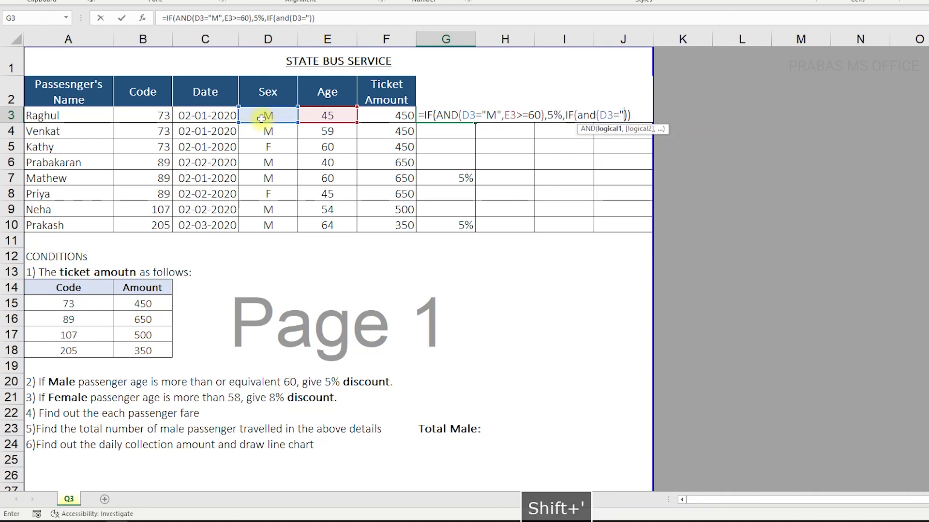
{"action": "type", "text": "\","}
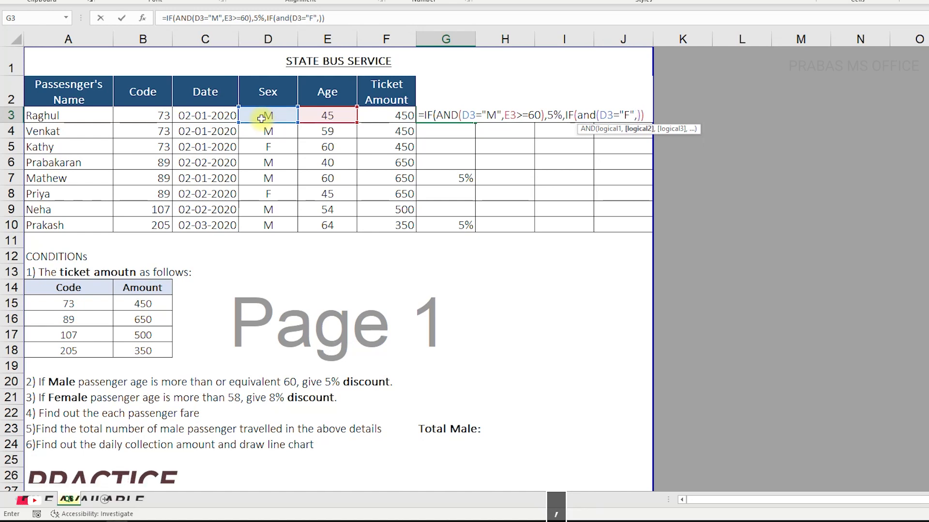
Complete G3's nested IF with the age test E3>58, 8% as the true result and empty text "" as the false result.
{"action": "left_click", "coordinate": [322, 116]}
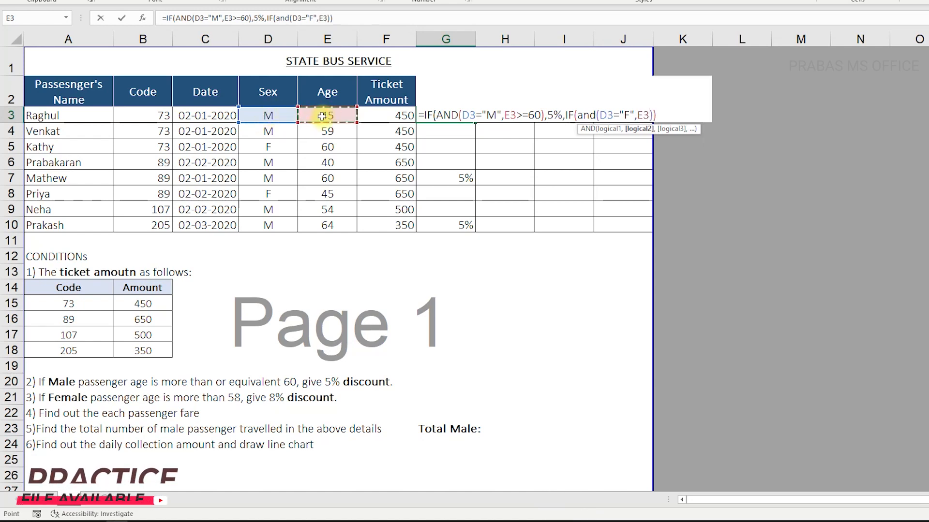
{"action": "type", "text": ">58"}
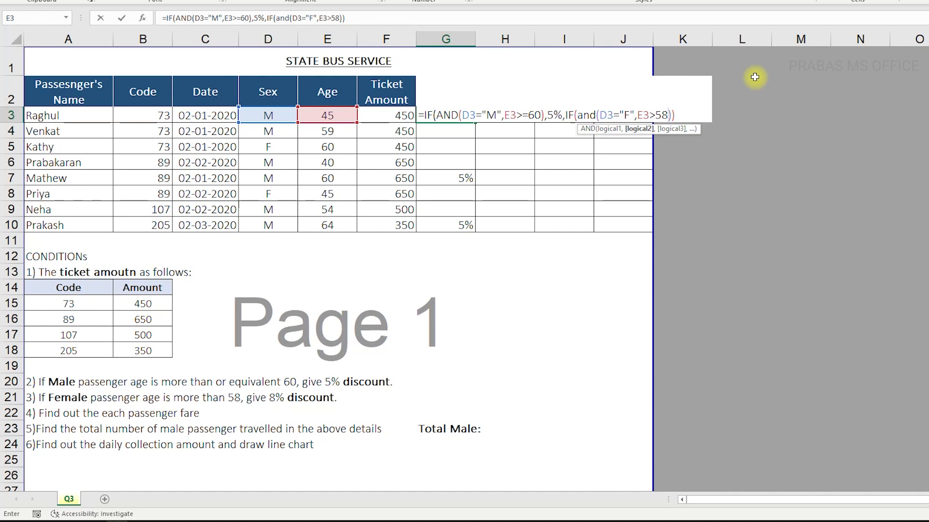
{"action": "type", "text": "),"}
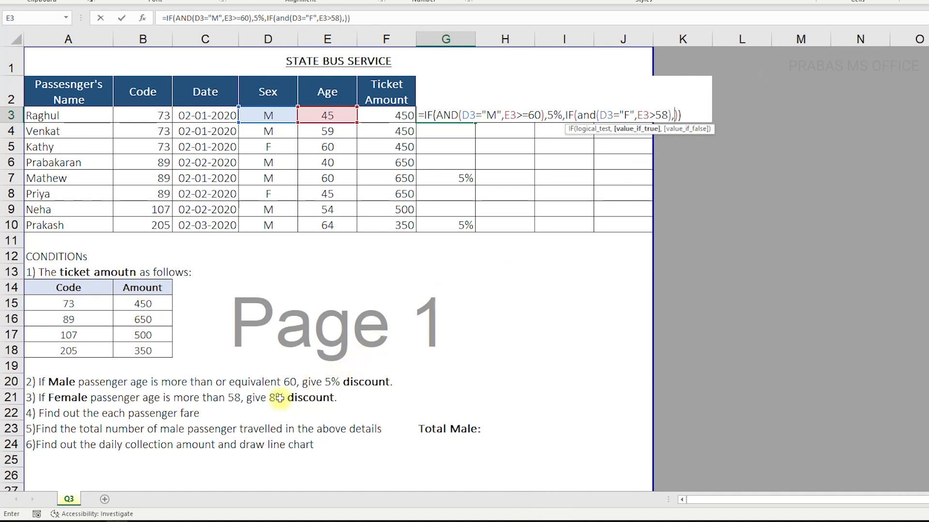
{"action": "type", "text": "8"}
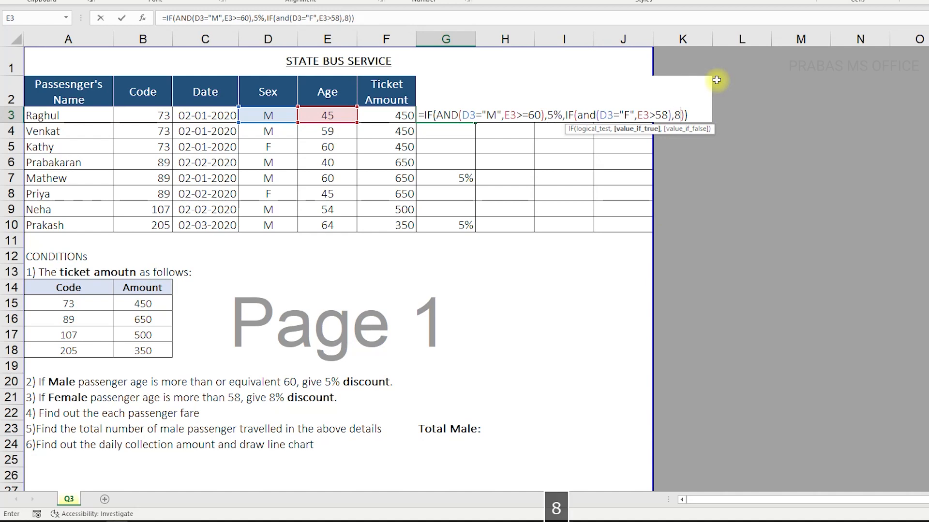
{"action": "type", "text": "%"}
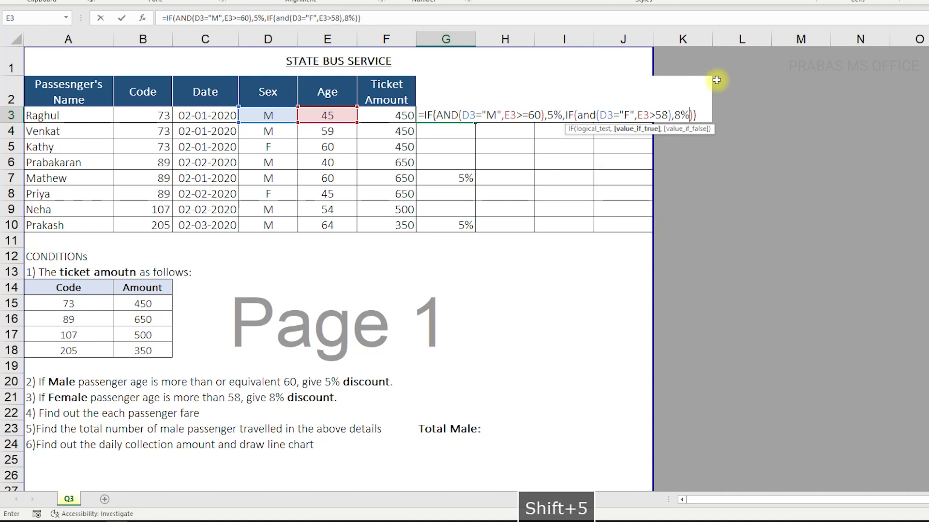
{"action": "type", "text": ","}
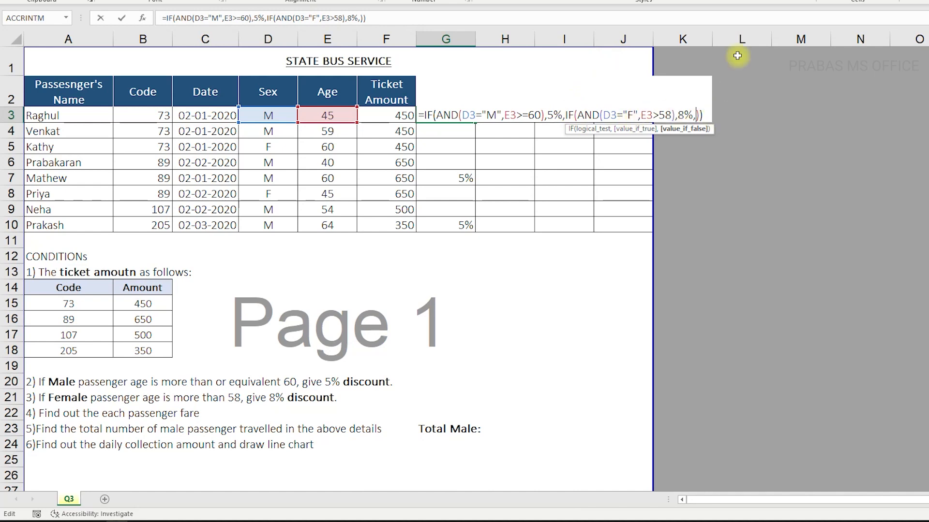
{"action": "type", "text": "\"\""}
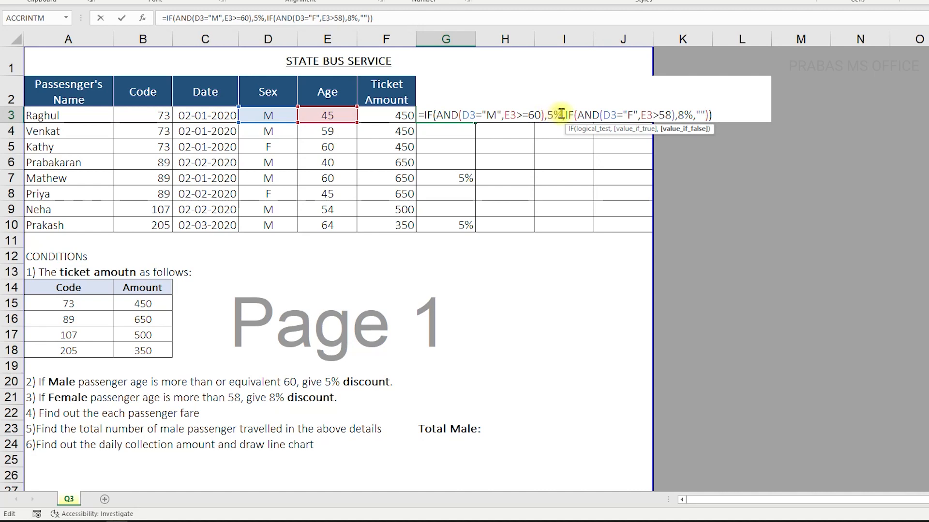
{"action": "left_click_drag", "start_coordinate": [567, 115], "coordinate": [706, 116]}
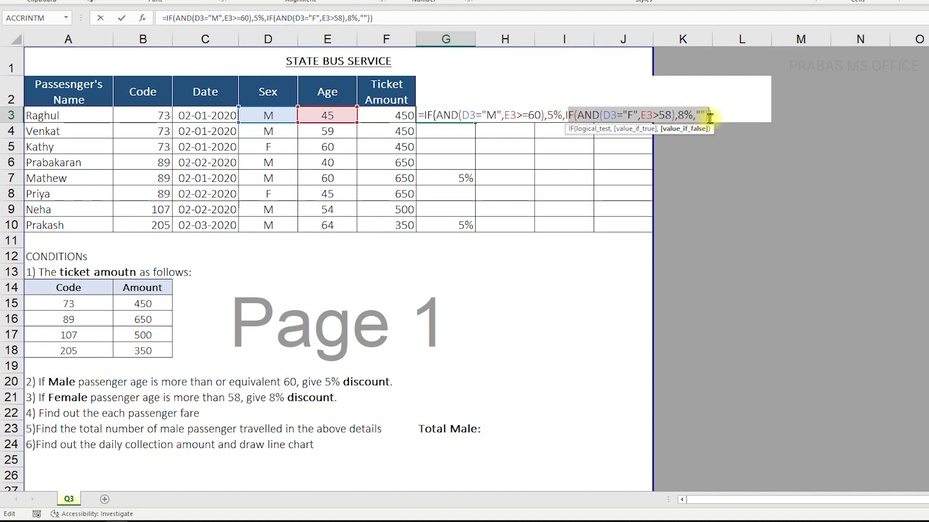
{"action": "left_click", "coordinate": [702, 116]}
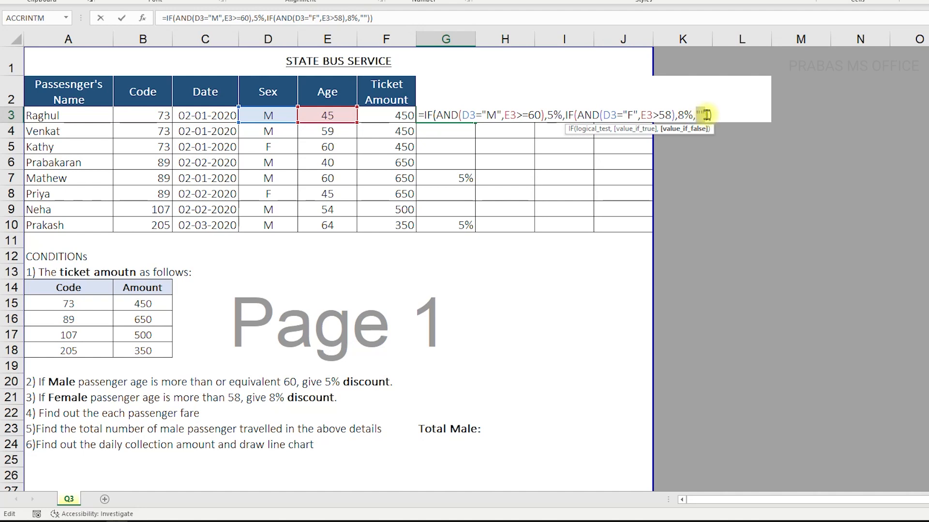
{"action": "key", "text": "Return"}
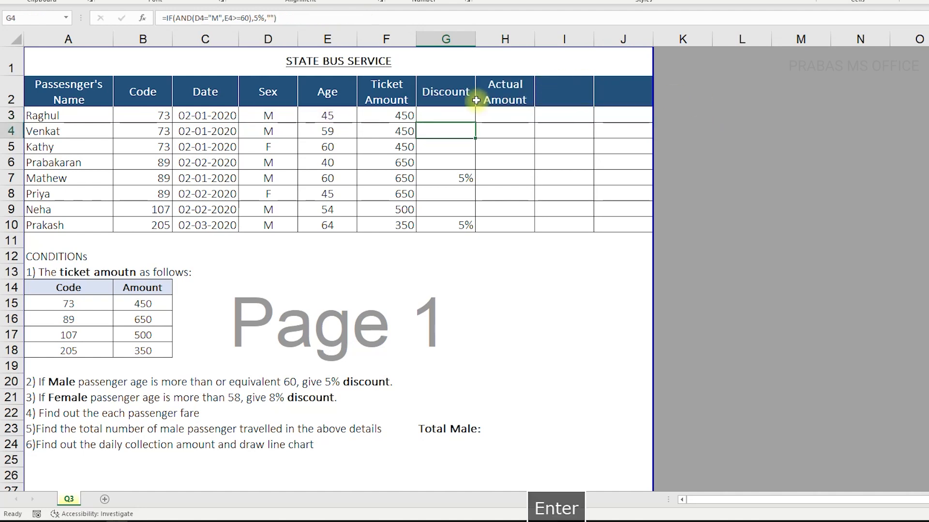
Fill the nested discount formula from G3 down to G10 and check the discounts against sex and age in rows 5 and 7.
{"action": "left_click", "coordinate": [464, 114]}
{"action": "double_click", "coordinate": [473, 123]}
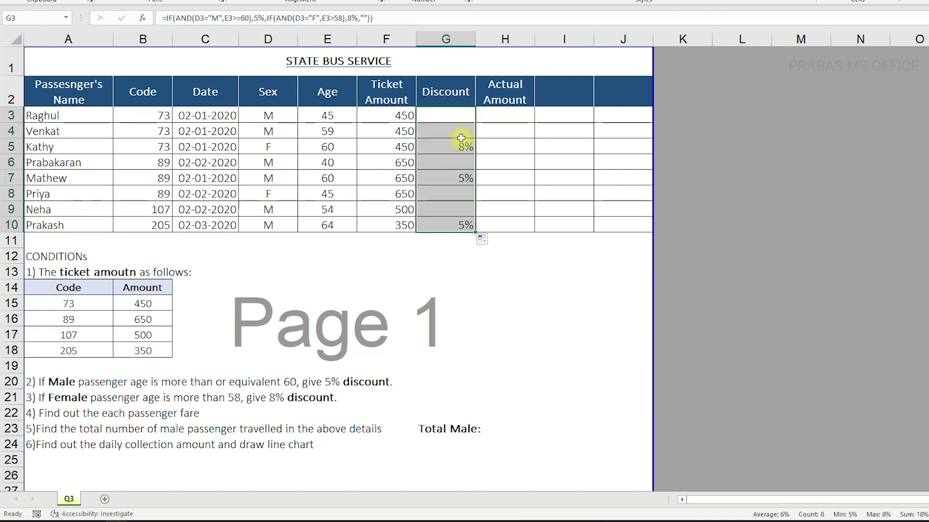
{"action": "left_click_drag", "start_coordinate": [268, 147], "coordinate": [445, 142]}
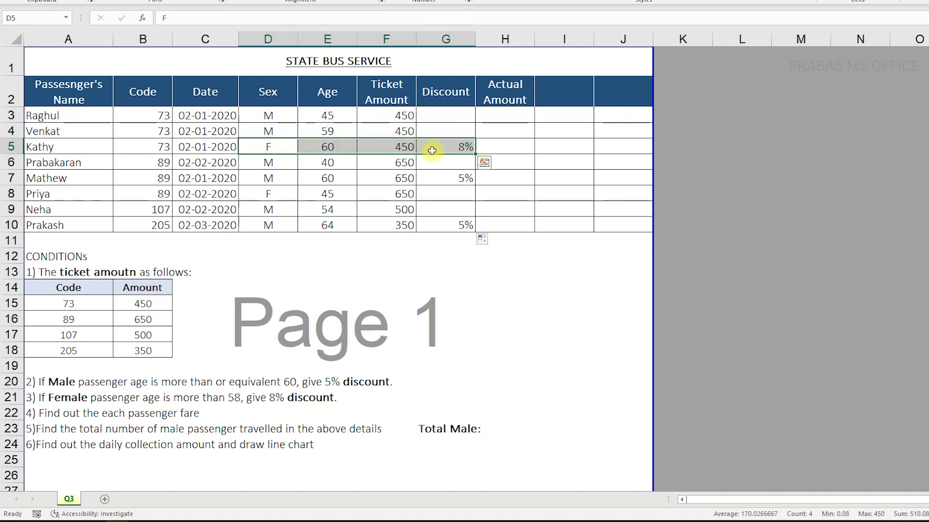
{"action": "left_click_drag", "start_coordinate": [276, 178], "coordinate": [456, 176]}
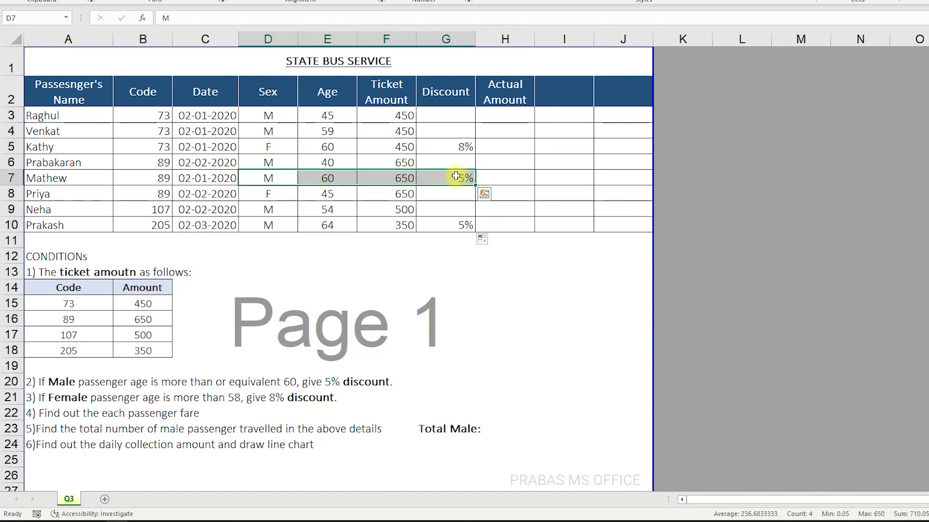
{"action": "left_click", "coordinate": [457, 146]}
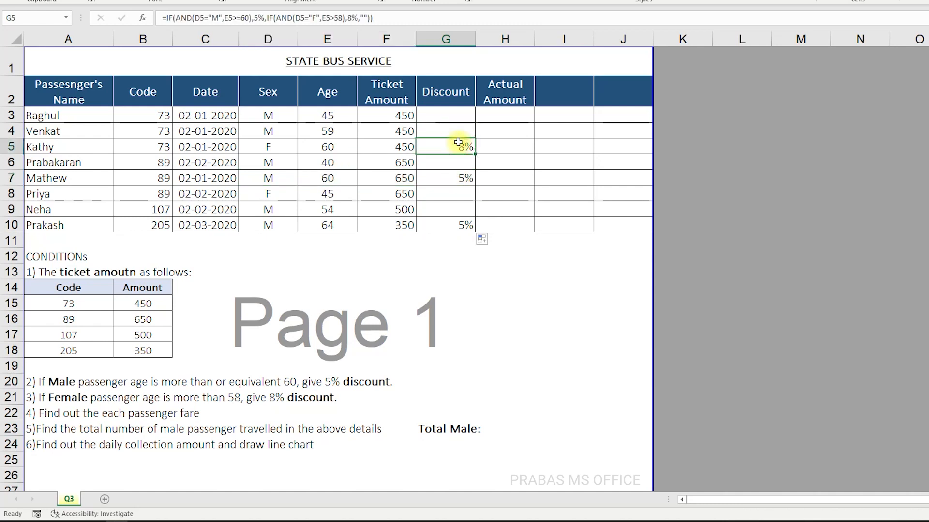
{"action": "left_click_drag", "start_coordinate": [461, 116], "coordinate": [456, 216]}
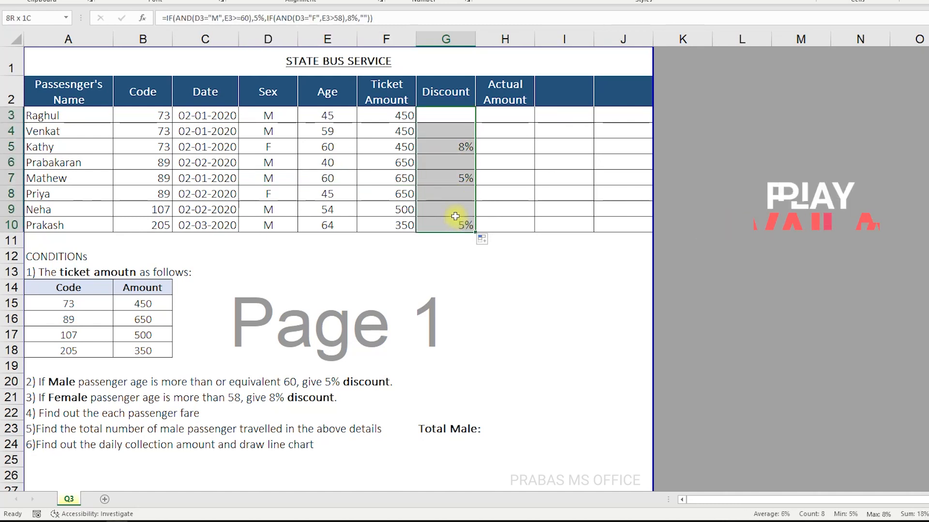
Change the final false result in G3's discount formula to 0 and fill the formula down to G10.
{"action": "left_click", "coordinate": [456, 111]}
{"action": "key", "text": "F2"}
{"action": "left_click", "coordinate": [697, 114]}
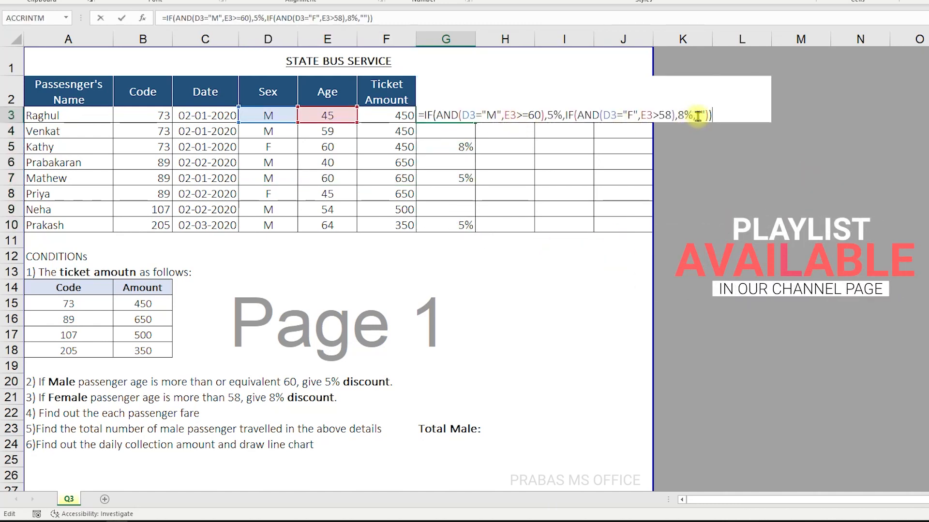
{"action": "key", "text": "Delete"}
{"action": "key", "text": "Delete"}
{"action": "key", "text": "Return"}
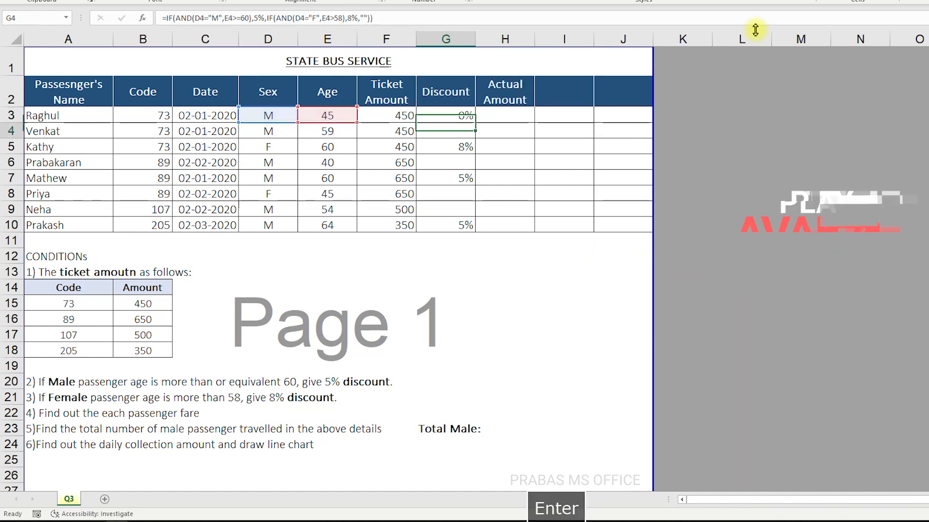
{"action": "left_click", "coordinate": [460, 118]}
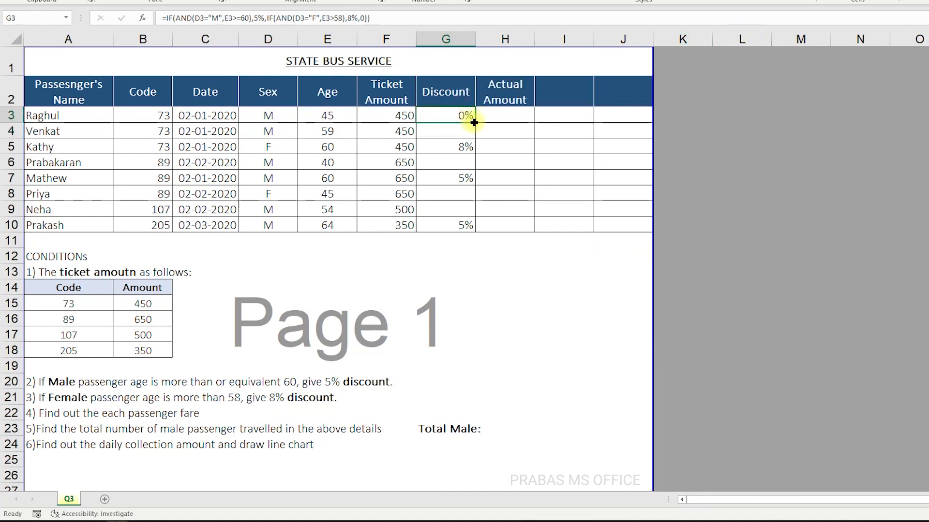
{"action": "left_click_drag", "start_coordinate": [475, 122], "coordinate": [460, 226]}
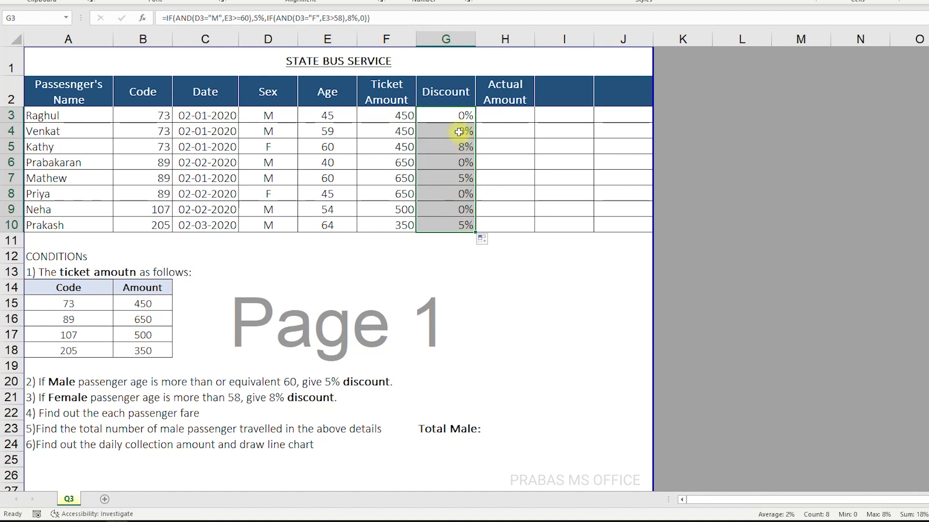
{"action": "left_click", "coordinate": [454, 117]}
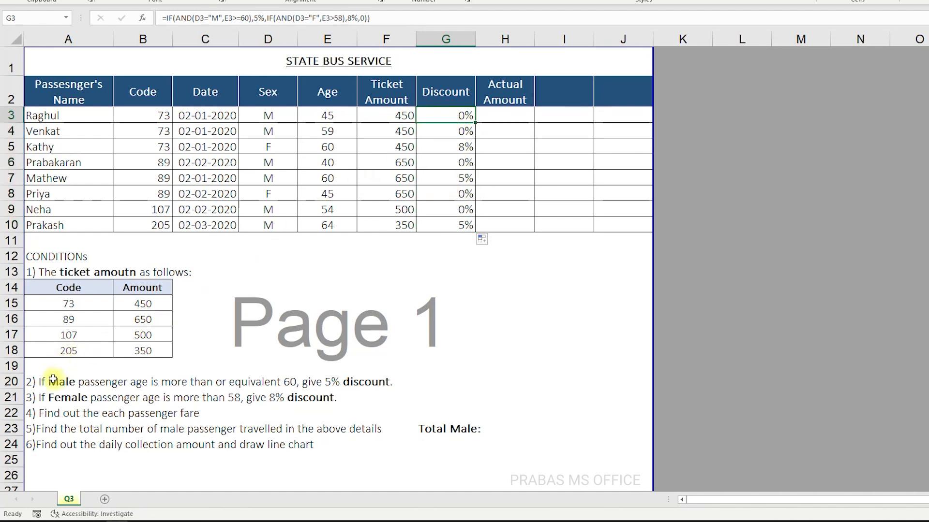
Highlight the completed conditions 1, 2 and 3 in cells A13, A20 and A21 with yellow fill.
{"action": "left_click_drag", "start_coordinate": [37, 382], "coordinate": [37, 398]}
{"action": "left_click", "coordinate": [163, 3]}
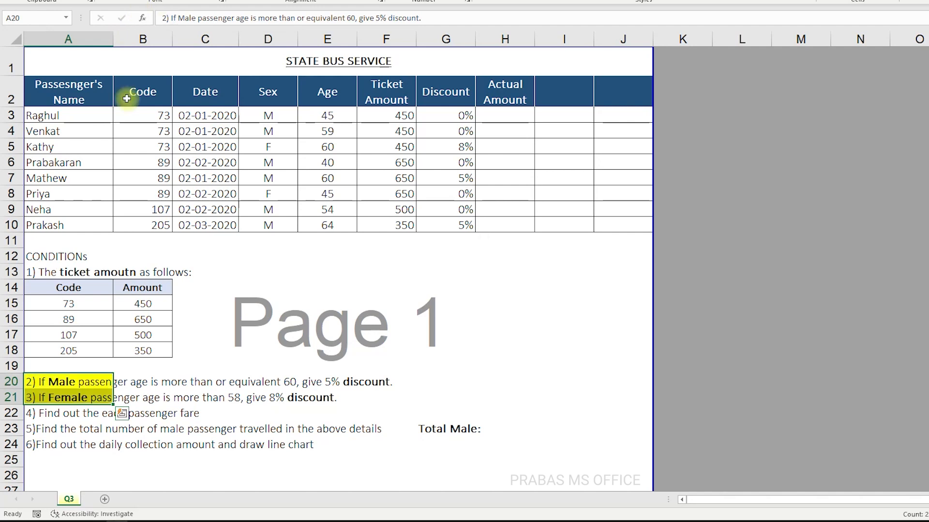
{"action": "left_click", "coordinate": [38, 269]}
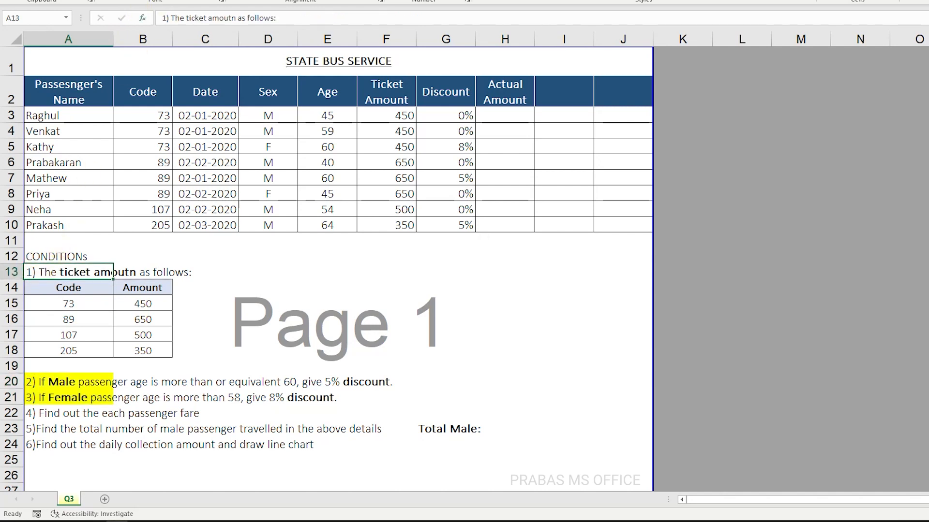
{"action": "left_click", "coordinate": [162, 2]}
Multiply ticket amount by discount in H3 with =F3*G3 and fill the formula down to H10.
{"action": "left_click_drag", "start_coordinate": [407, 115], "coordinate": [379, 228]}
{"action": "left_click_drag", "start_coordinate": [438, 116], "coordinate": [455, 218]}
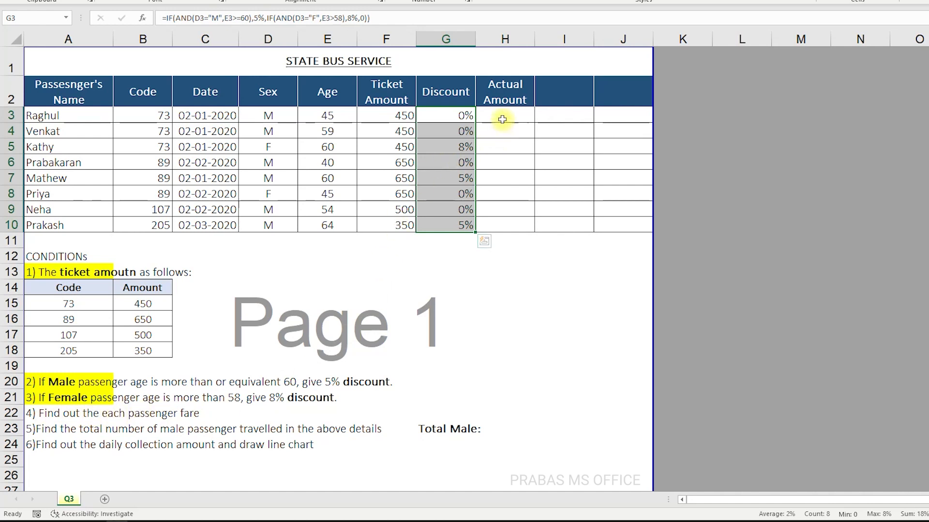
{"action": "left_click", "coordinate": [502, 119]}
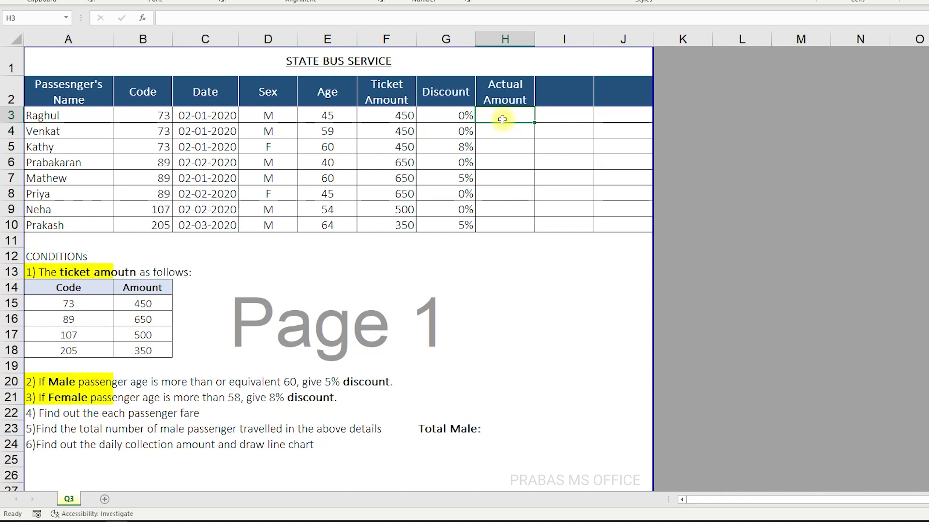
{"action": "type", "text": "="}
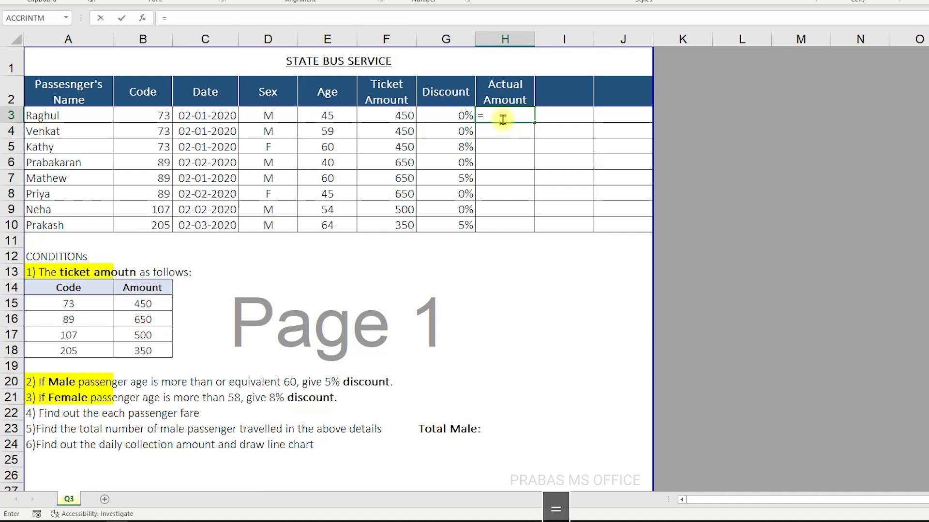
{"action": "key", "text": "Left"}
{"action": "key", "text": "Left"}
{"action": "type", "text": "*"}
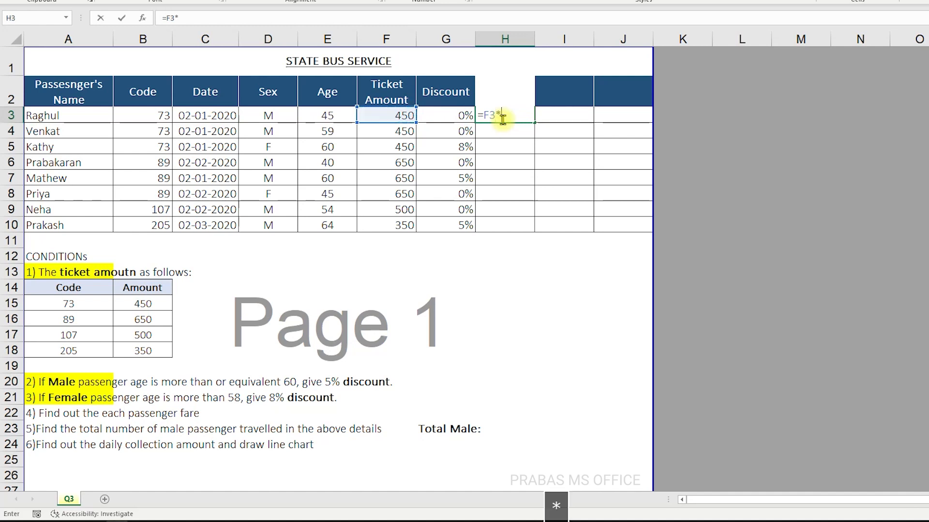
{"action": "key", "text": "Left"}
{"action": "key", "text": "Return"}
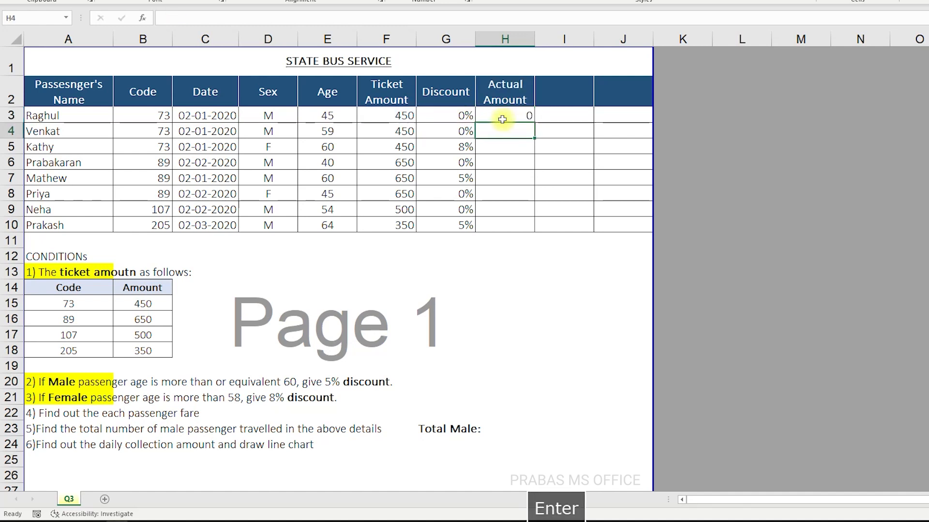
{"action": "left_click", "coordinate": [505, 119]}
{"action": "left_click_drag", "start_coordinate": [536, 123], "coordinate": [522, 227]}
Change H3's formula to =F3-(F3*G3) so the discount is subtracted from the ticket amount.
{"action": "left_click", "coordinate": [519, 116]}
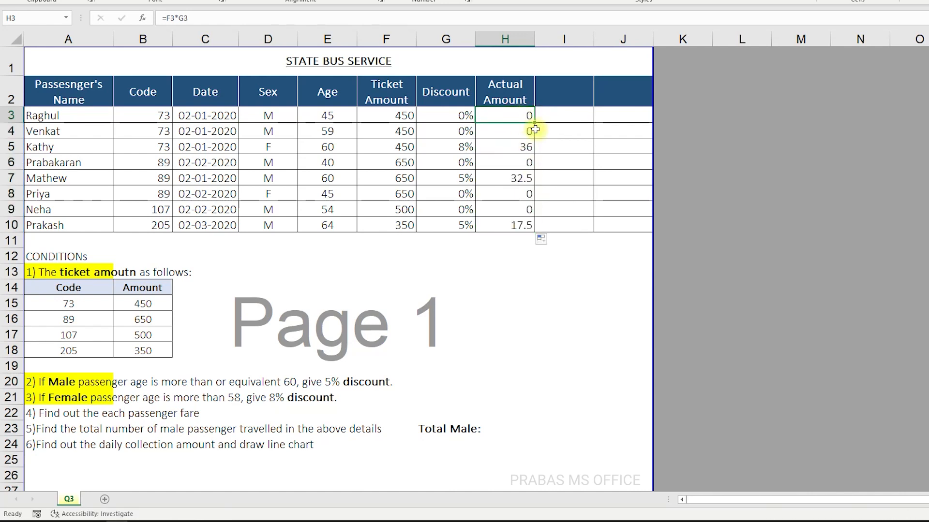
{"action": "key", "text": "F2"}
{"action": "left_click", "coordinate": [485, 111]}
{"action": "type", "text": "("}
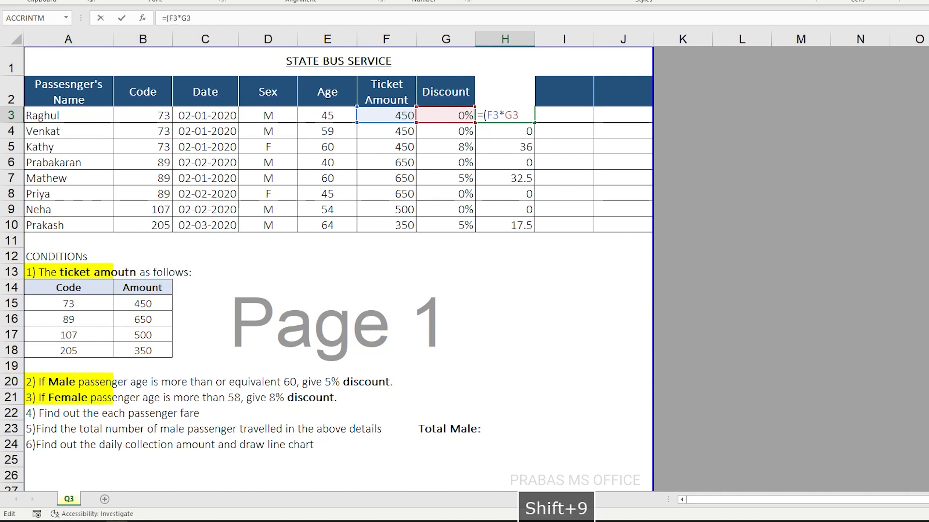
{"action": "key", "text": "End"}
{"action": "type", "text": ")"}
{"action": "left_click", "coordinate": [484, 114]}
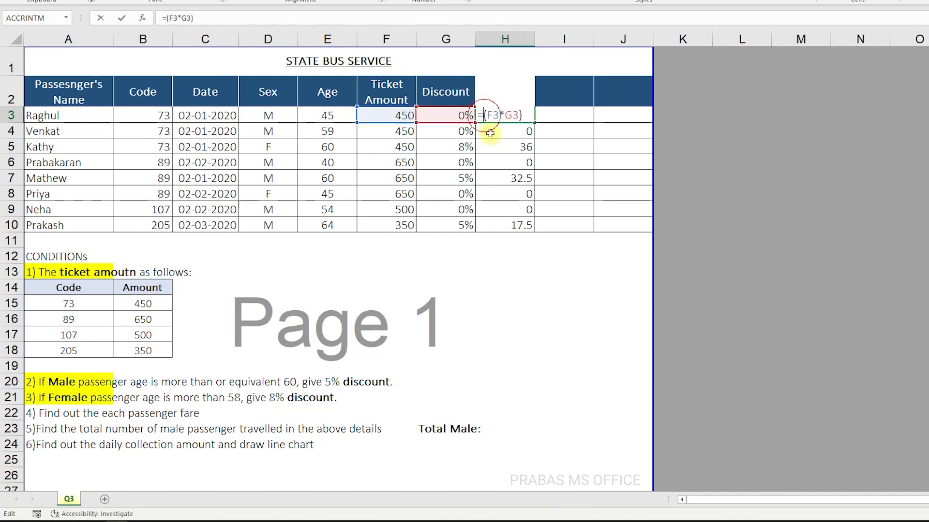
{"action": "left_click", "coordinate": [401, 115]}
{"action": "type", "text": "-"}
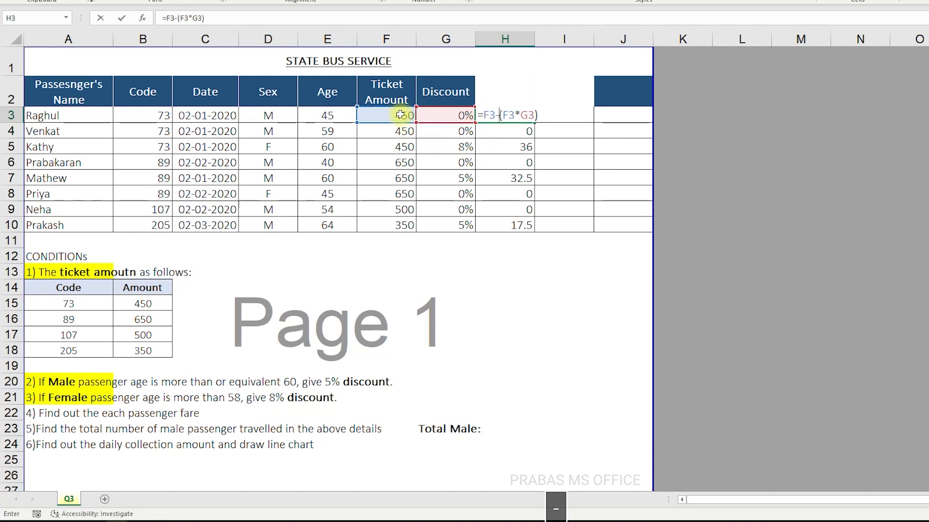
{"action": "left_click_drag", "start_coordinate": [496, 114], "coordinate": [537, 116]}
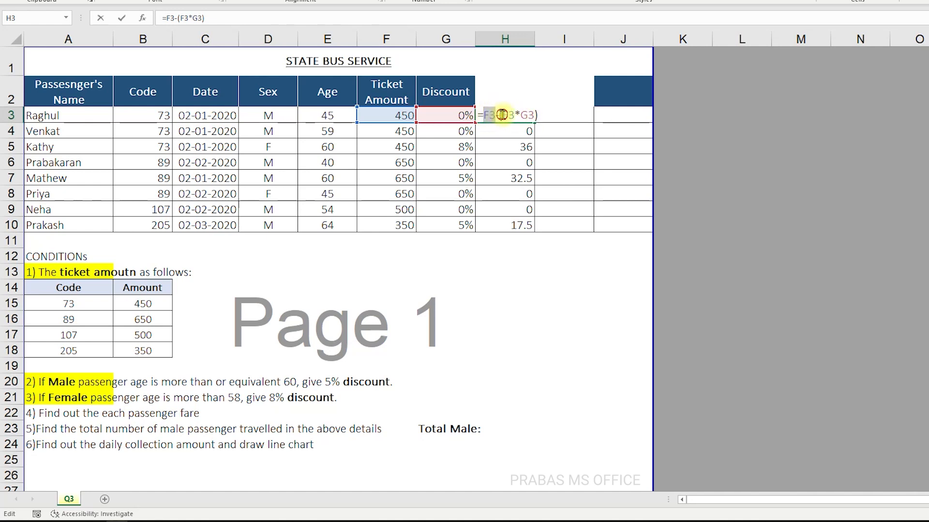
{"action": "key", "text": "Return"}
Fill the actual amount formula from H3 down to H10 and check rows 3 and 5 against their ticket amounts and discounts.
{"action": "left_click", "coordinate": [529, 115]}
{"action": "left_click_drag", "start_coordinate": [532, 120], "coordinate": [521, 227]}
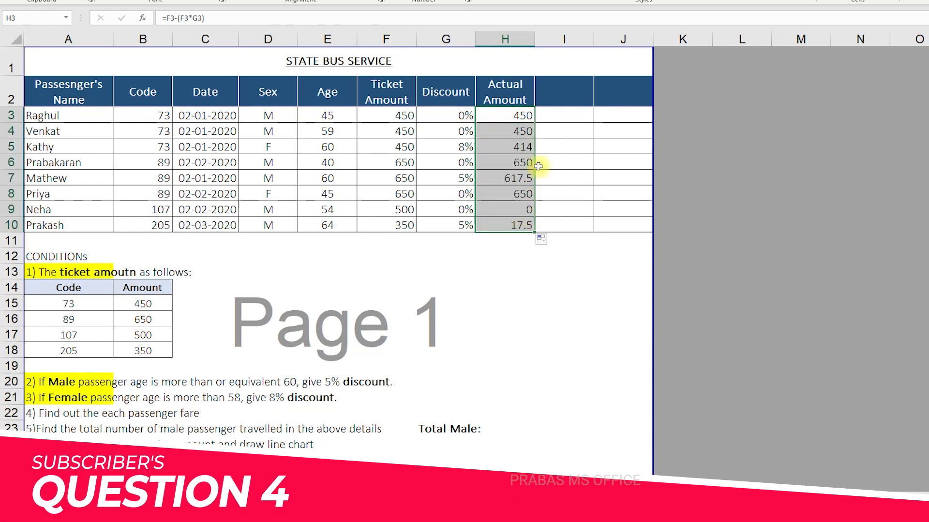
{"action": "left_click", "coordinate": [507, 116]}
{"action": "left_click", "coordinate": [394, 118]}
{"action": "left_click", "coordinate": [513, 115]}
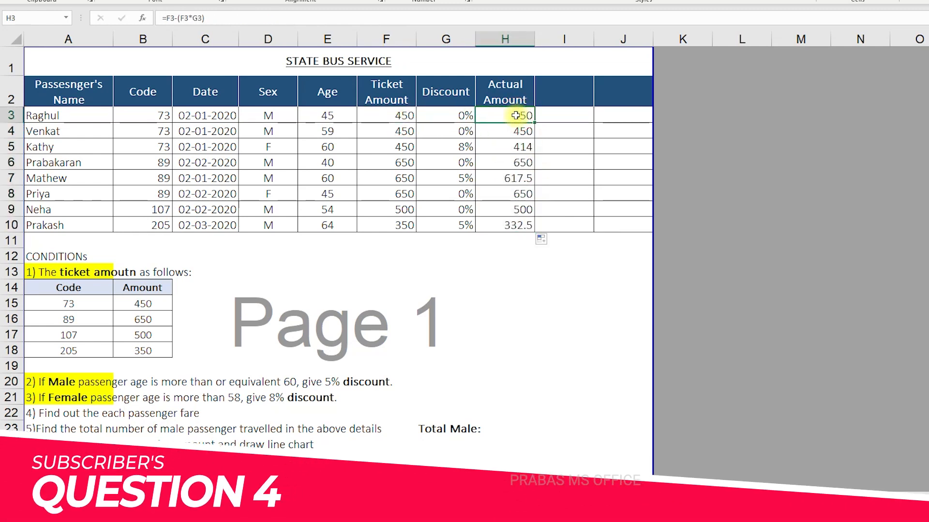
{"action": "left_click", "coordinate": [455, 150]}
{"action": "left_click", "coordinate": [404, 146]}
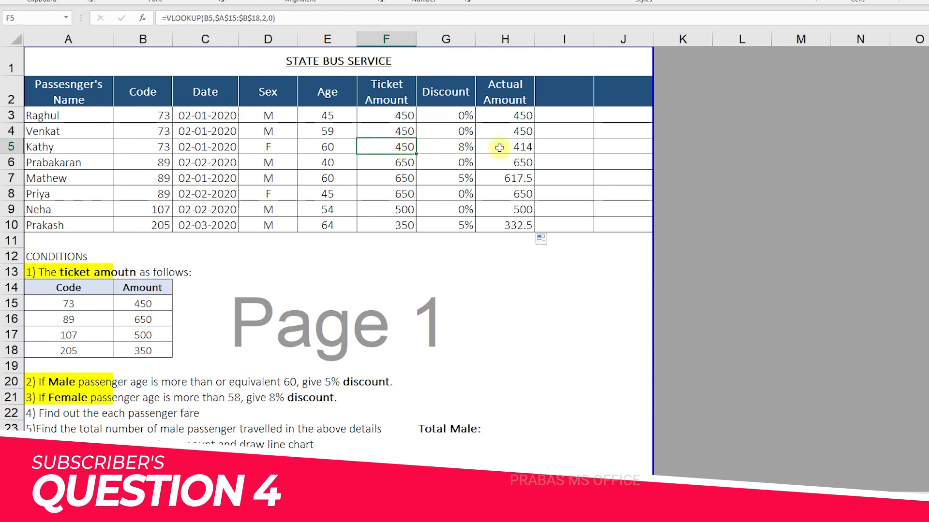
Check the actual amounts in H3:H10 and highlight the completed condition 4 in cell A22 with yellow fill.
{"action": "left_click", "coordinate": [511, 146]}
{"action": "left_click_drag", "start_coordinate": [518, 224], "coordinate": [521, 120]}
{"action": "left_click", "coordinate": [38, 415]}
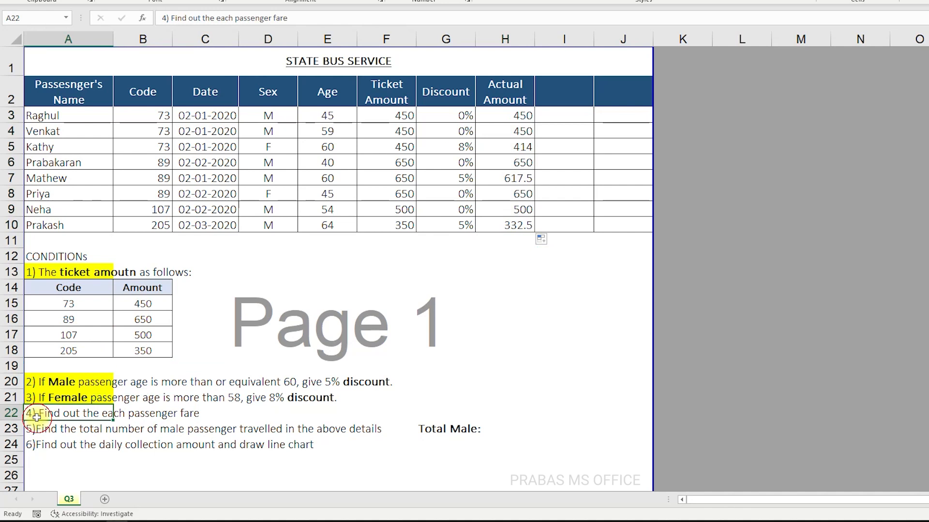
{"action": "left_click", "coordinate": [183, 1]}
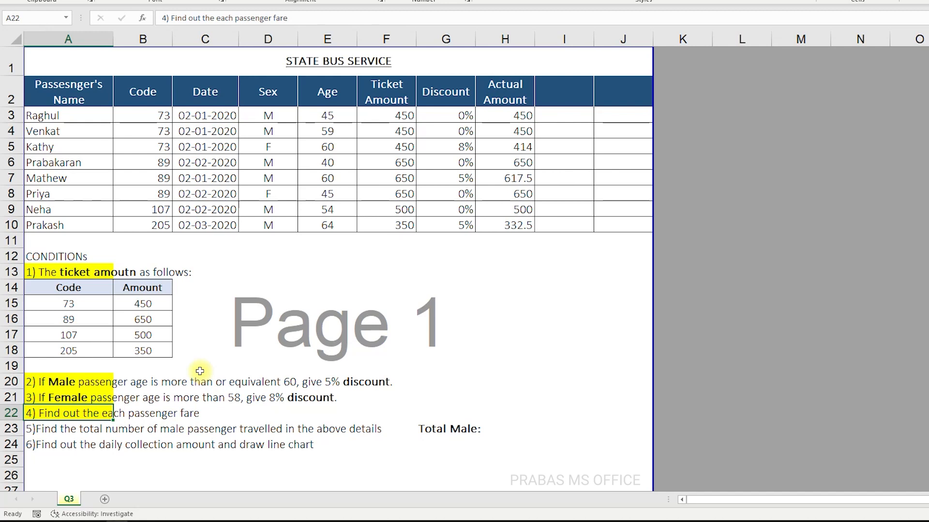
Count the male passengers for condition 5 in H23 with the formula =COUNTIF(D3:D10,"M").
{"action": "left_click", "coordinate": [33, 429]}
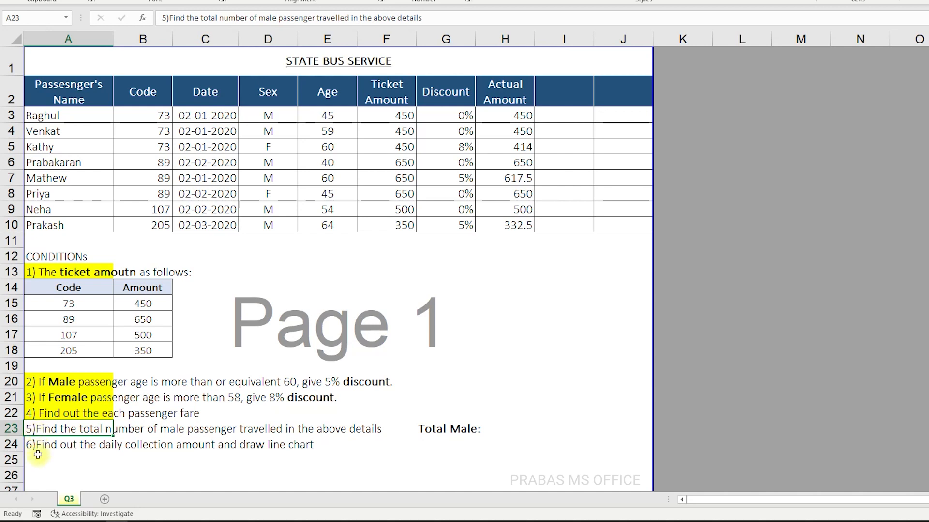
{"action": "left_click", "coordinate": [146, 433]}
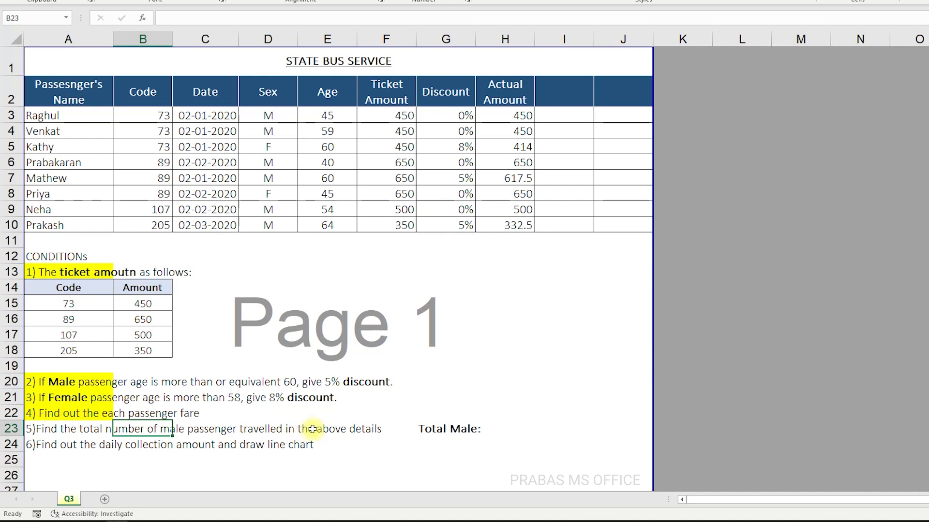
{"action": "left_click_drag", "start_coordinate": [269, 115], "coordinate": [261, 227]}
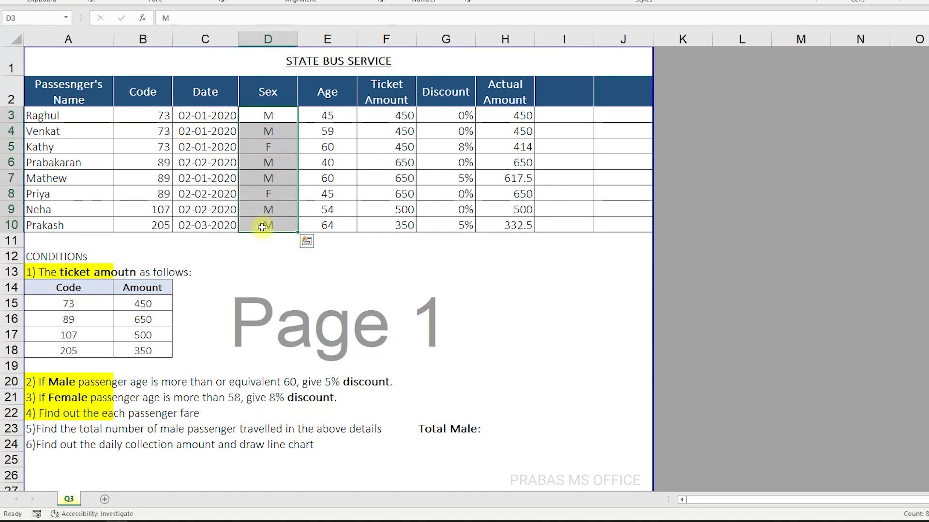
{"action": "left_click", "coordinate": [506, 427]}
{"action": "type", "text": "=count"}
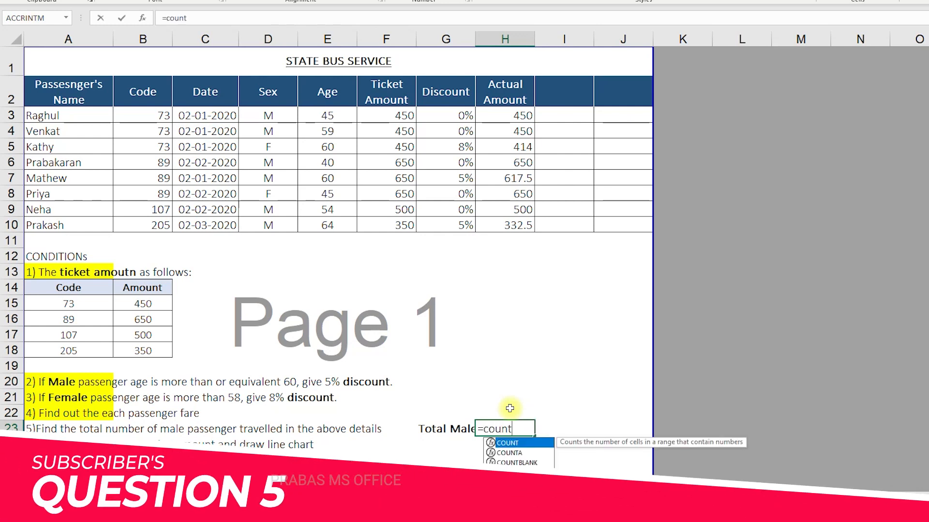
{"action": "type", "text": "if"}
{"action": "key", "text": "Tab"}
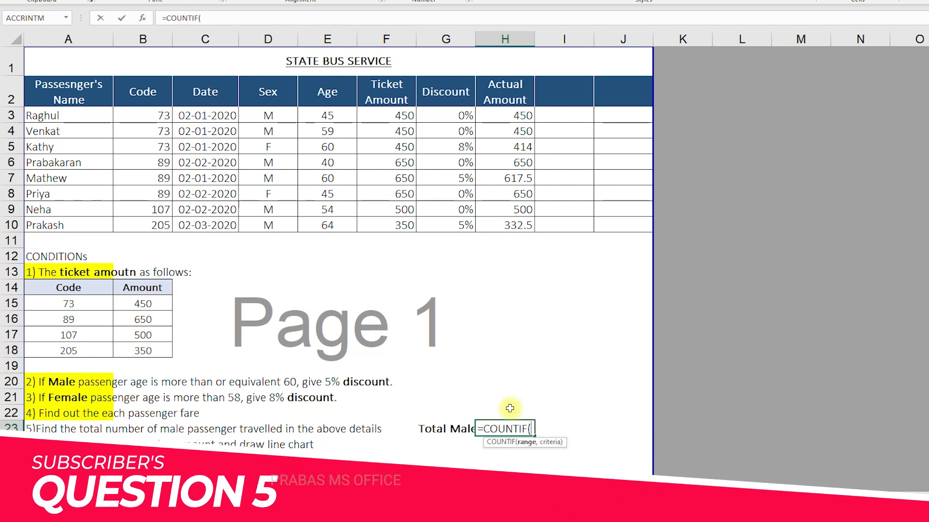
{"action": "left_click", "coordinate": [286, 115]}
{"action": "left_click_drag", "start_coordinate": [286, 115], "coordinate": [283, 224]}
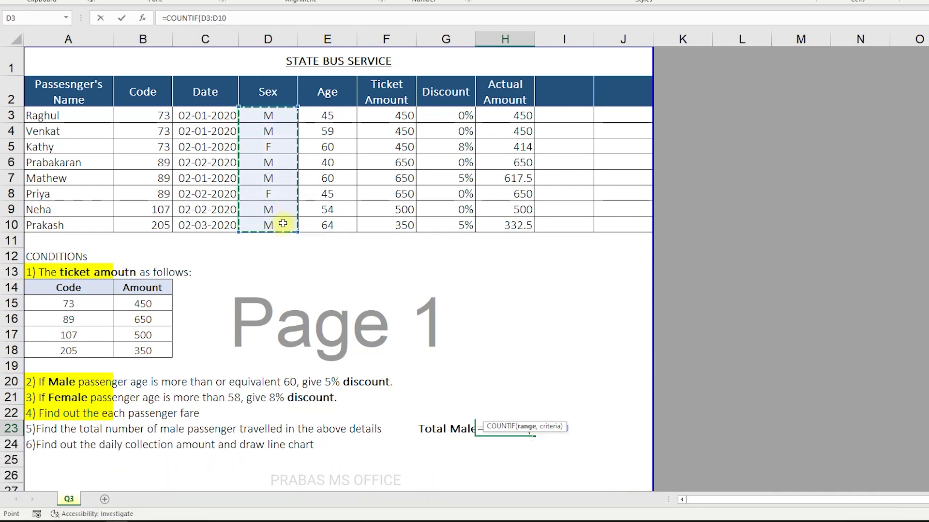
{"action": "left_click_drag", "start_coordinate": [272, 115], "coordinate": [290, 225]}
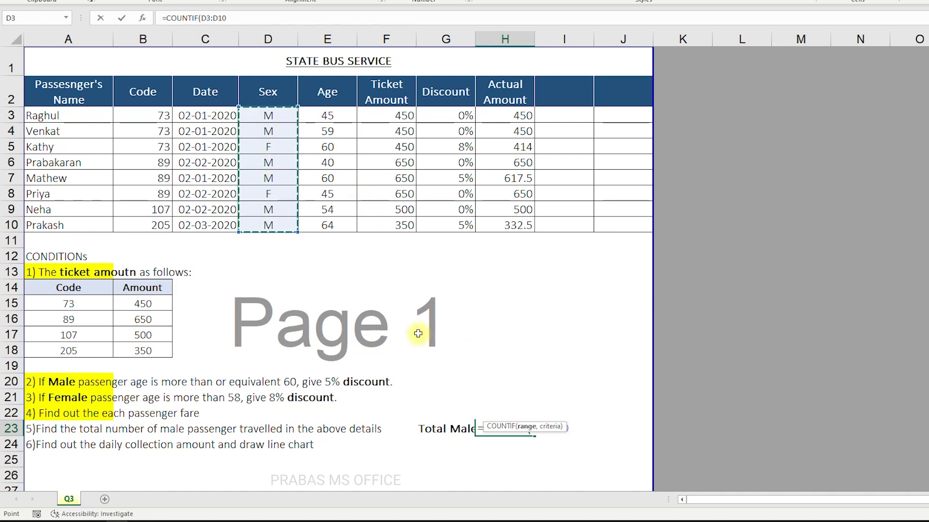
{"action": "type", "text": ","}
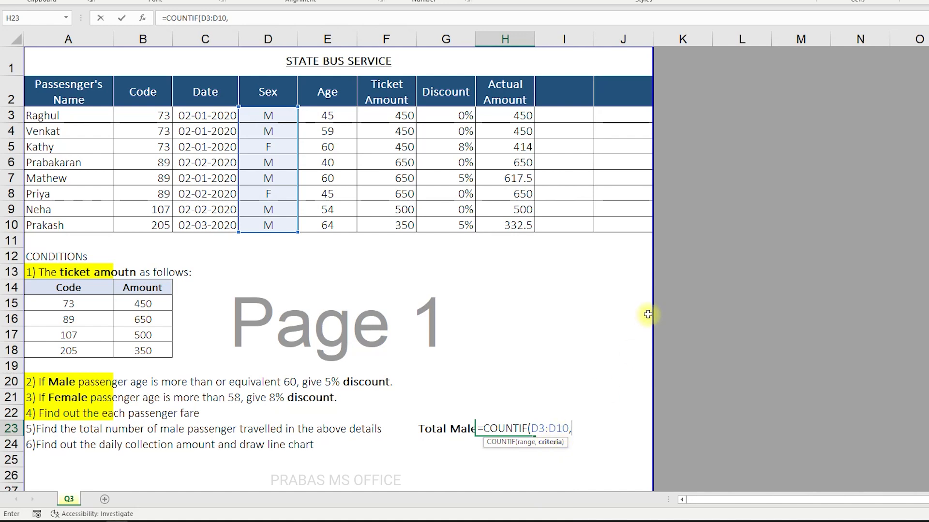
{"action": "type", "text": "\"M\""}
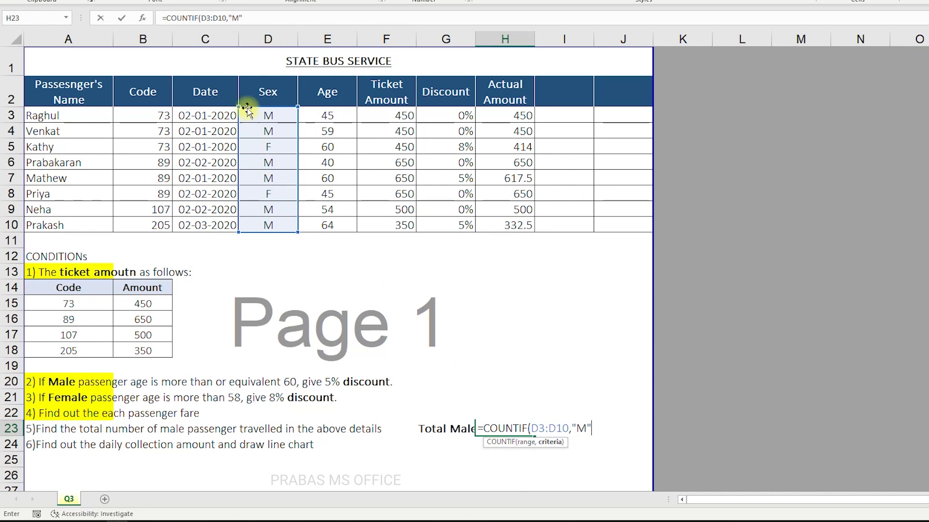
{"action": "type", "text": ")"}
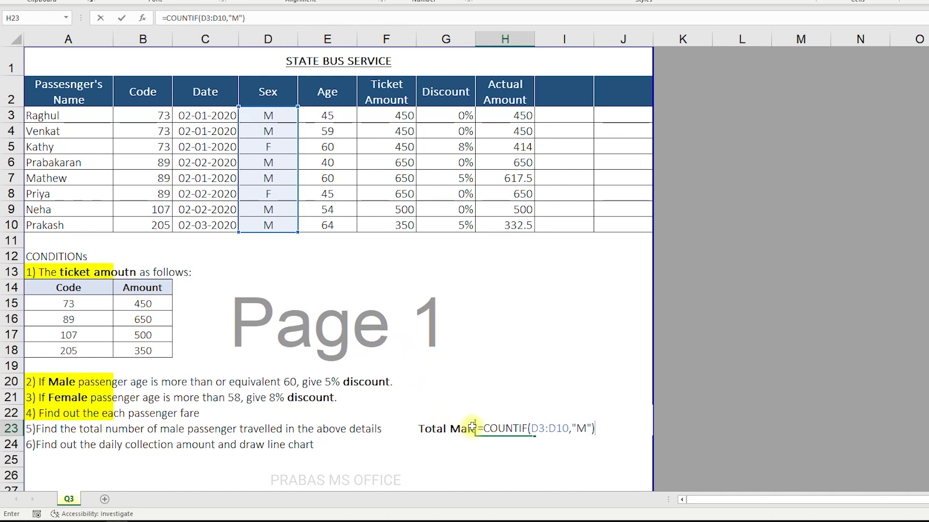
{"action": "key", "text": "Return"}
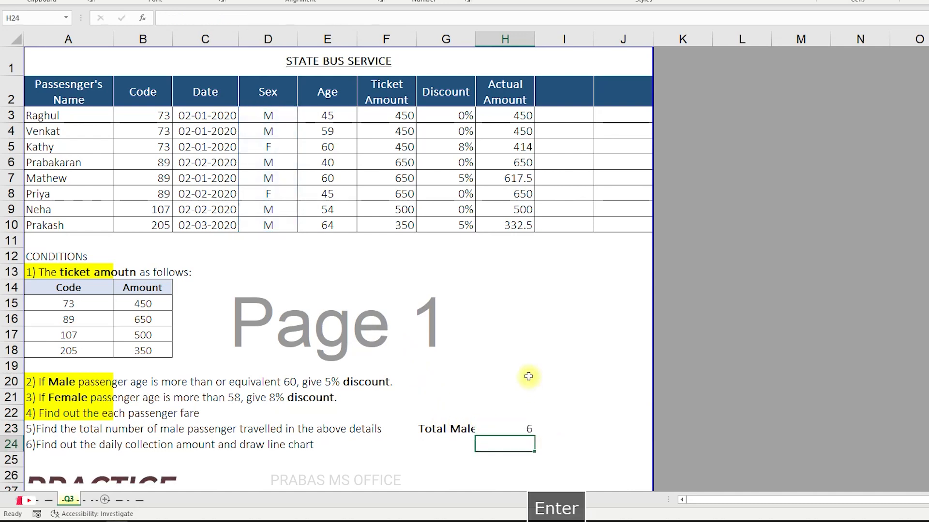
Highlight the Total Male label and its result in G23:H23 with yellow fill.
{"action": "left_click_drag", "start_coordinate": [215, 119], "coordinate": [212, 227]}
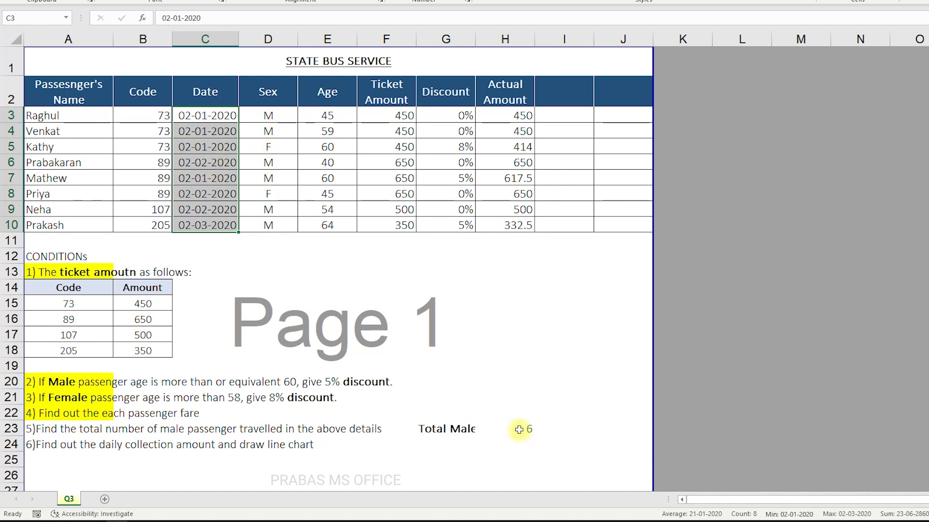
{"action": "left_click_drag", "start_coordinate": [523, 429], "coordinate": [486, 429]}
Review completed conditions 1 to 5, including the actual amount formula in H3 and the Total Male result.
{"action": "left_click", "coordinate": [37, 269]}
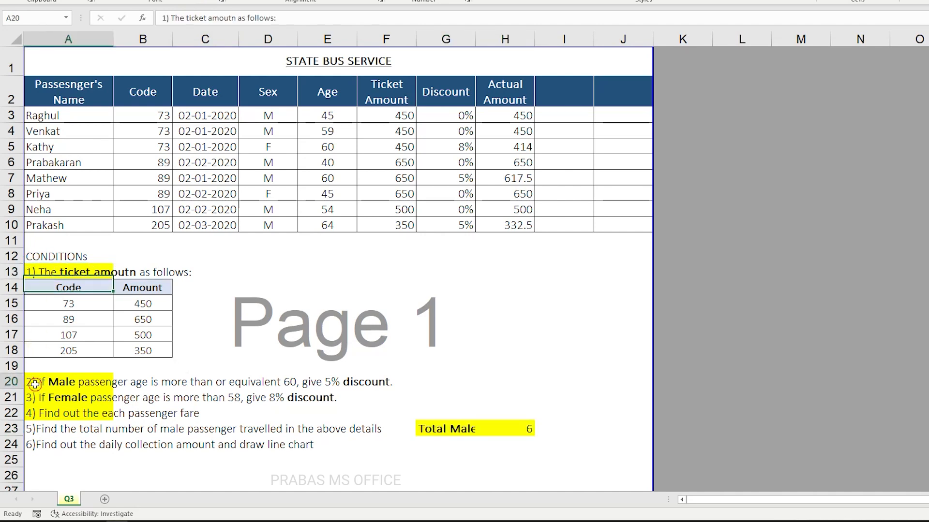
{"action": "left_click_drag", "start_coordinate": [34, 383], "coordinate": [37, 396]}
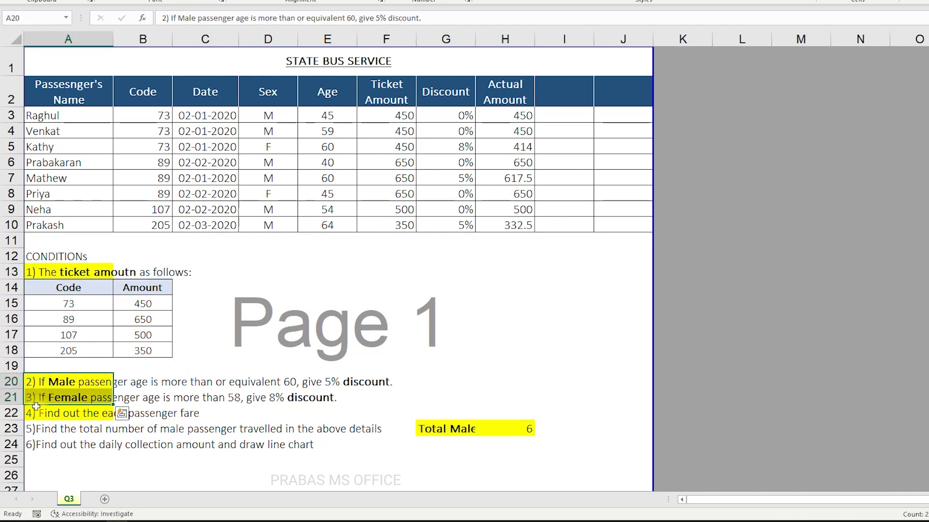
{"action": "left_click", "coordinate": [33, 414]}
{"action": "left_click", "coordinate": [486, 126]}
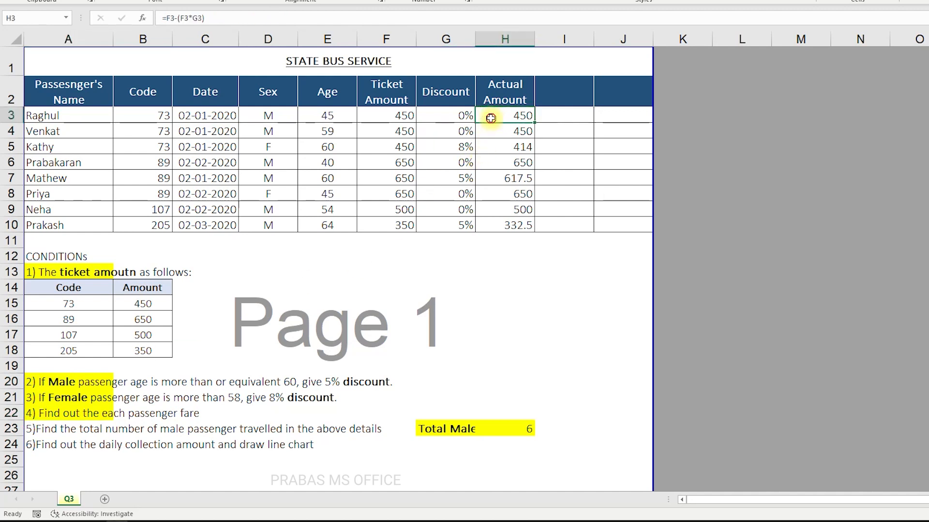
{"action": "double_click", "coordinate": [490, 116]}
{"action": "key", "text": "Escape"}
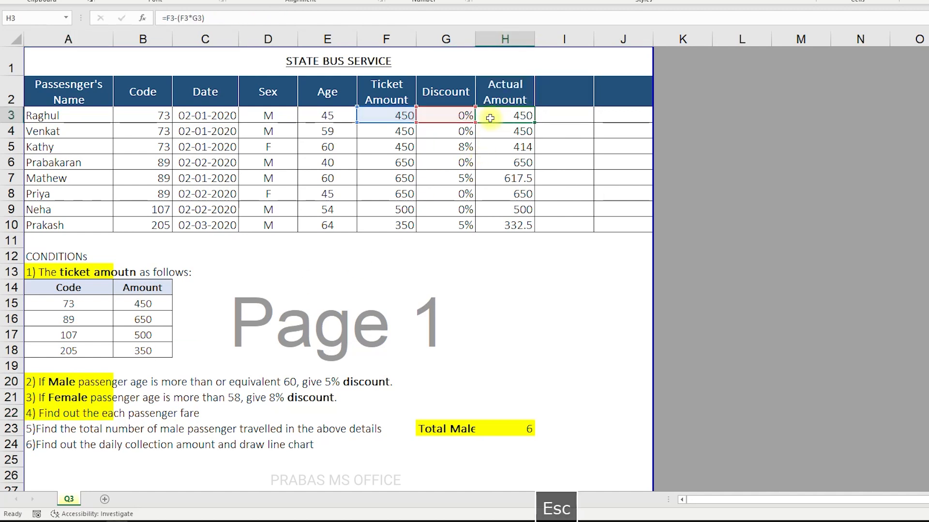
{"action": "left_click_drag", "start_coordinate": [503, 429], "coordinate": [462, 428]}
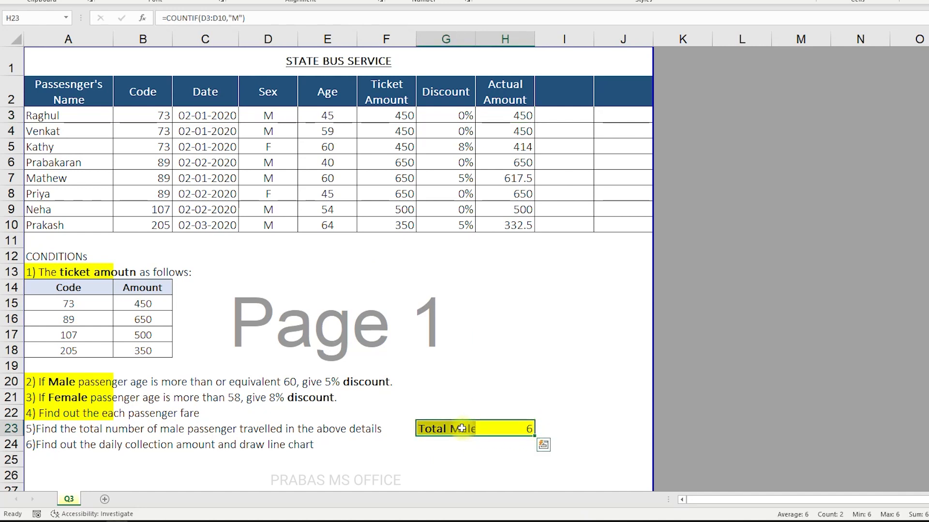
Read condition 6 in A24 and examine which actual amounts belong to each travel date in the passenger table.
{"action": "left_click", "coordinate": [34, 447]}
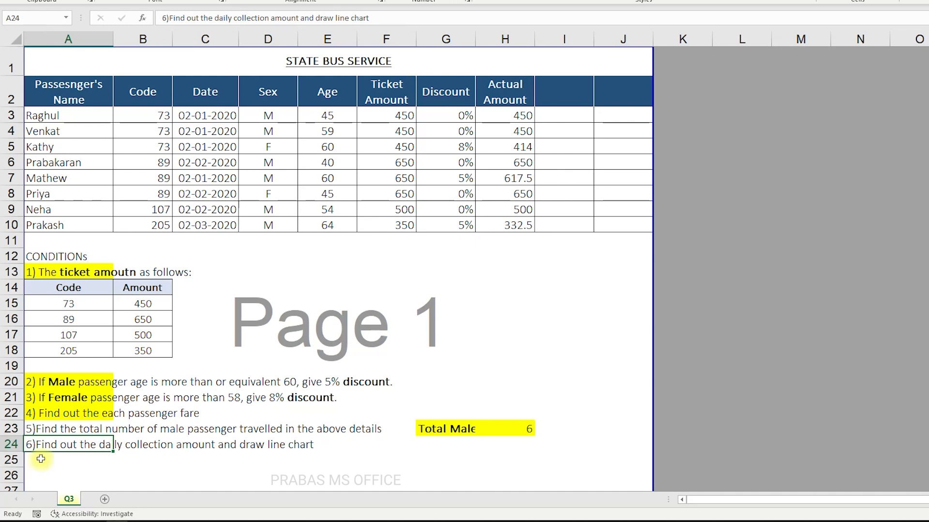
{"action": "scroll", "coordinate": [40, 459], "scroll_direction": "down", "scroll_amount": 2}
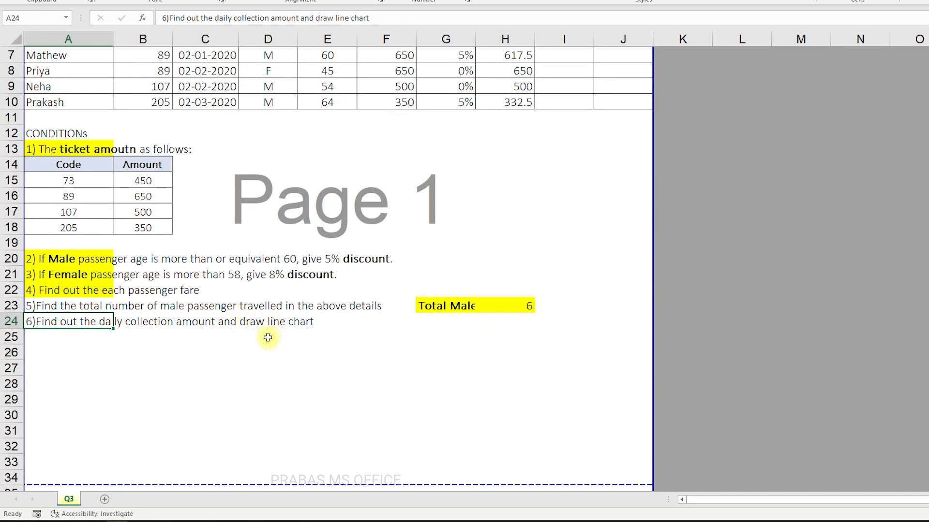
{"action": "scroll", "coordinate": [268, 337], "scroll_direction": "up", "scroll_amount": 2}
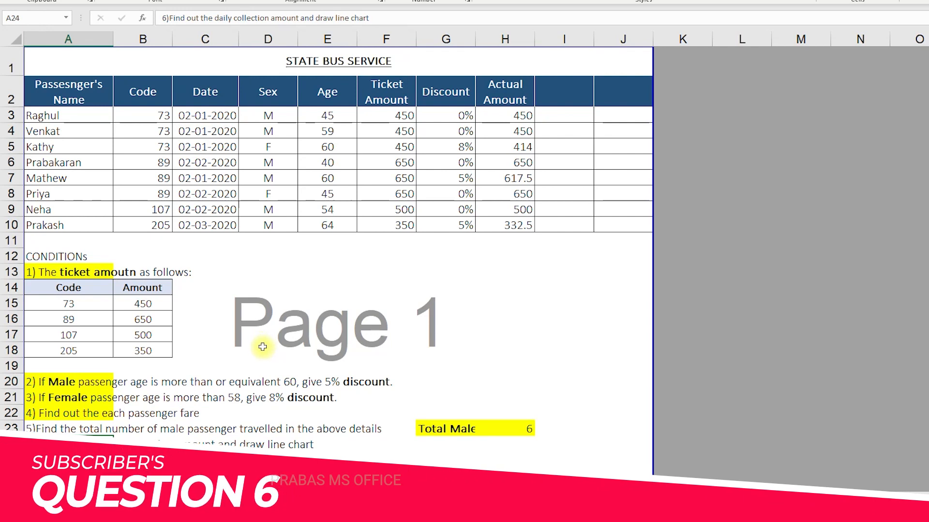
{"action": "left_click_drag", "start_coordinate": [208, 117], "coordinate": [211, 193]}
{"action": "left_click_drag", "start_coordinate": [203, 116], "coordinate": [207, 147]}
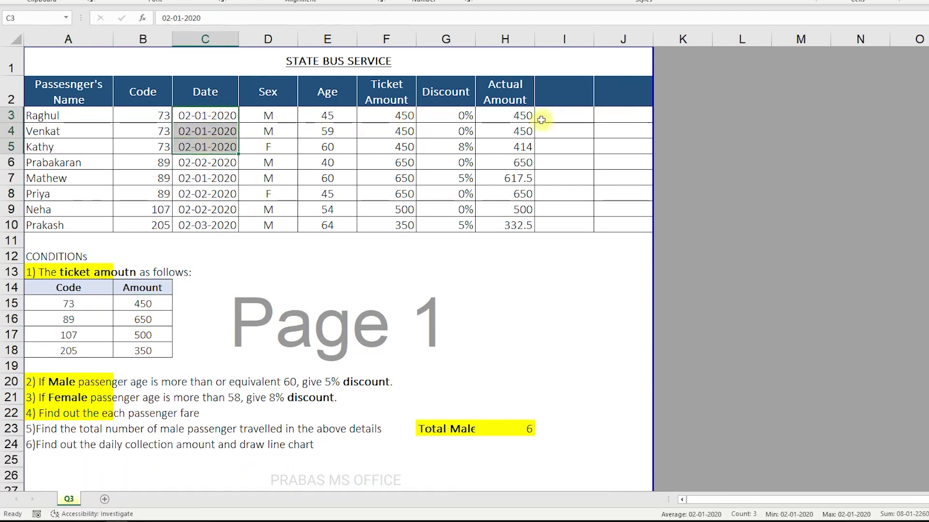
{"action": "left_click", "coordinate": [523, 116]}
{"action": "left_click_drag", "start_coordinate": [521, 128], "coordinate": [516, 156]}
{"action": "left_click", "coordinate": [213, 178]}
{"action": "left_click_drag", "start_coordinate": [251, 194], "coordinate": [257, 206]}
{"action": "left_click_drag", "start_coordinate": [500, 193], "coordinate": [498, 206]}
{"action": "left_click", "coordinate": [204, 228]}
{"action": "left_click", "coordinate": [496, 294]}
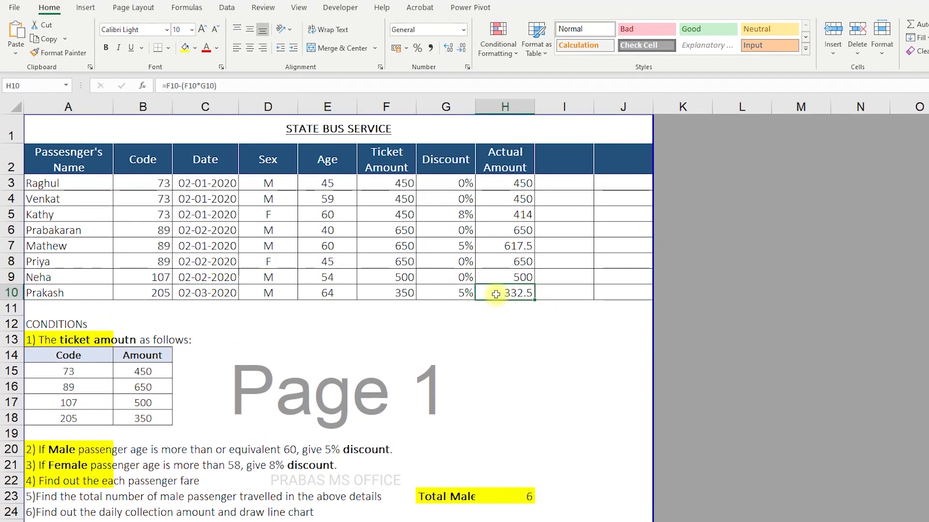
Create a PivotTable from the passenger table A2:H10, placed on the existing worksheet at cell A26.
{"action": "scroll", "coordinate": [469, 305], "scroll_direction": "down", "scroll_amount": 2}
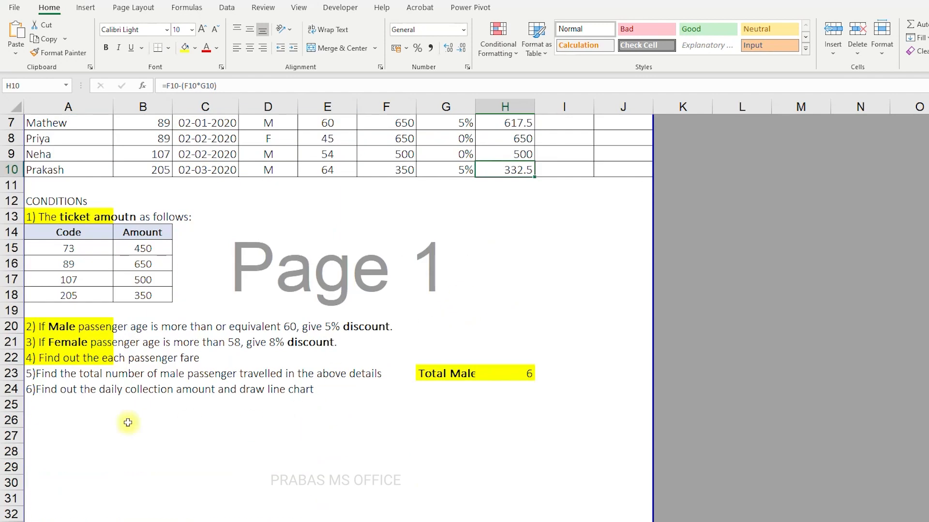
{"action": "left_click", "coordinate": [81, 420]}
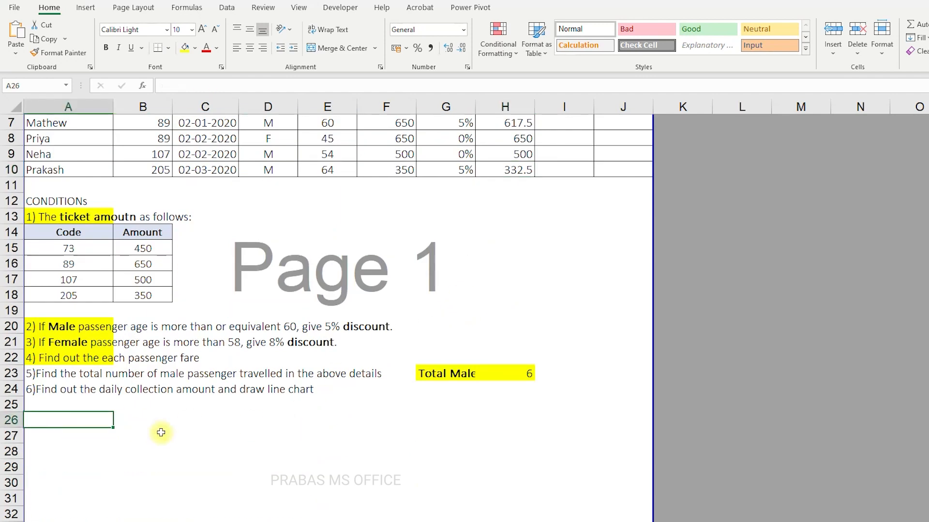
{"action": "left_click", "coordinate": [86, 7]}
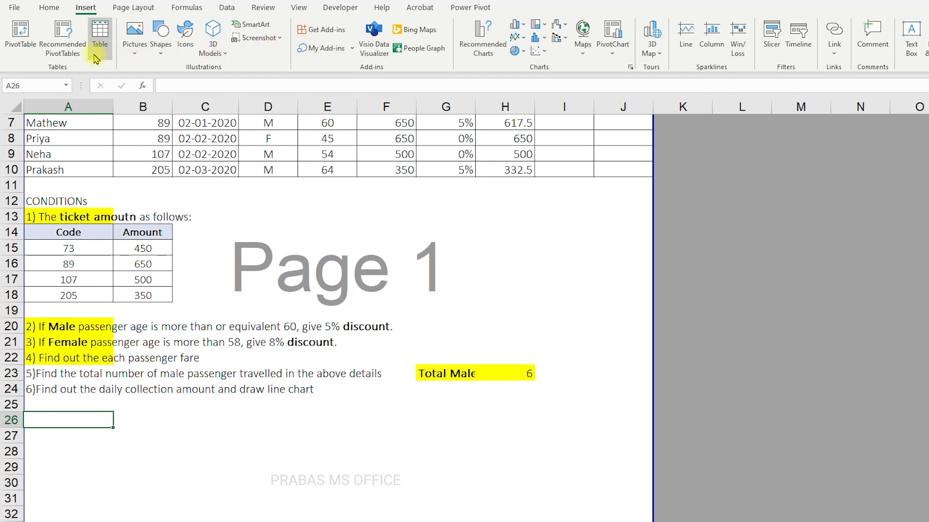
{"action": "left_click", "coordinate": [21, 33]}
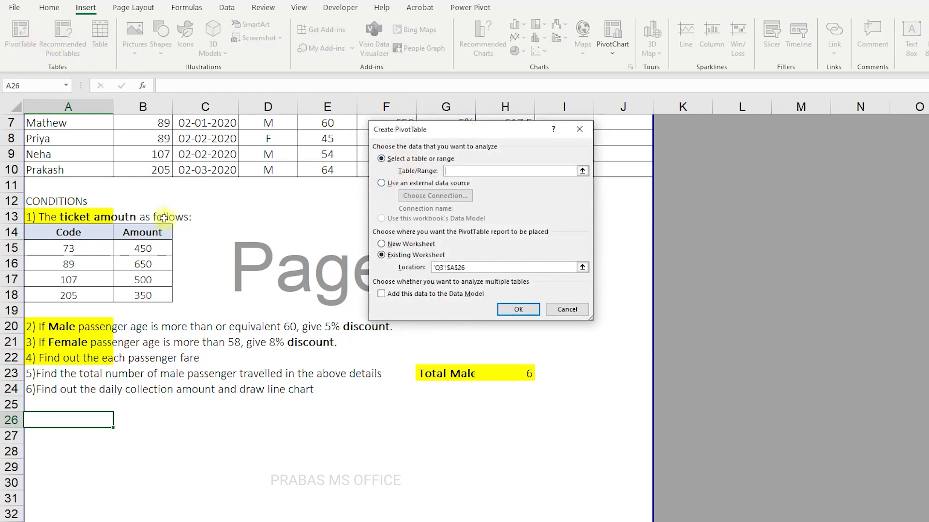
{"action": "scroll", "coordinate": [172, 219], "scroll_direction": "up", "scroll_amount": 2}
{"action": "left_click_drag", "start_coordinate": [62, 164], "coordinate": [500, 290]}
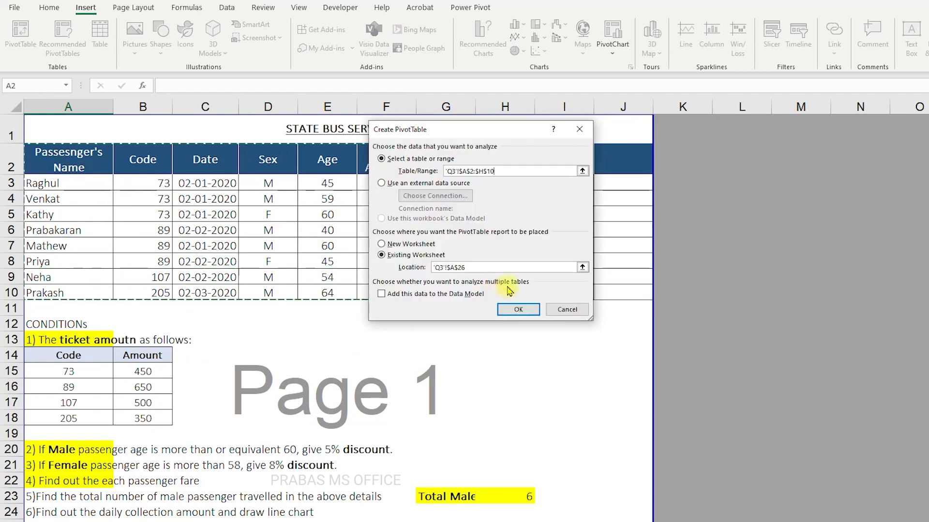
{"action": "scroll", "coordinate": [339, 329], "scroll_direction": "down", "scroll_amount": 3}
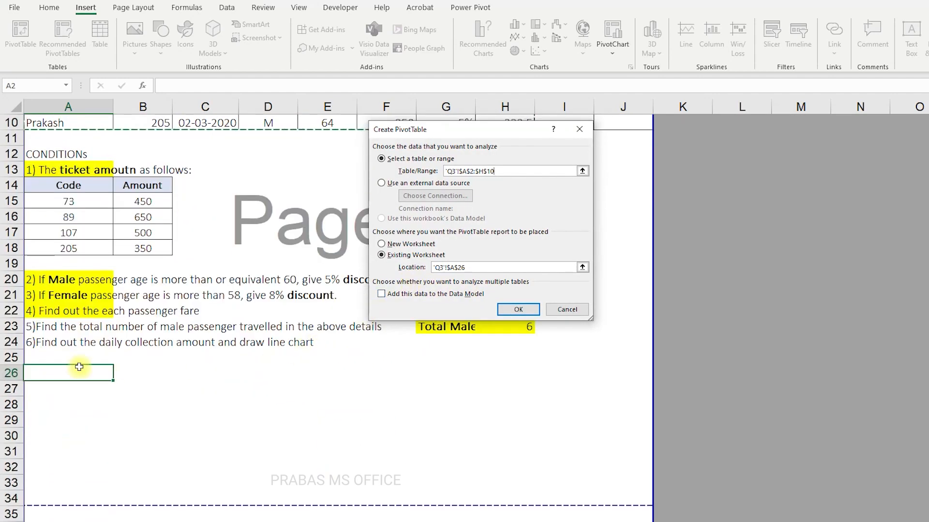
{"action": "left_click", "coordinate": [392, 255]}
{"action": "left_click_drag", "start_coordinate": [477, 267], "coordinate": [414, 271]}
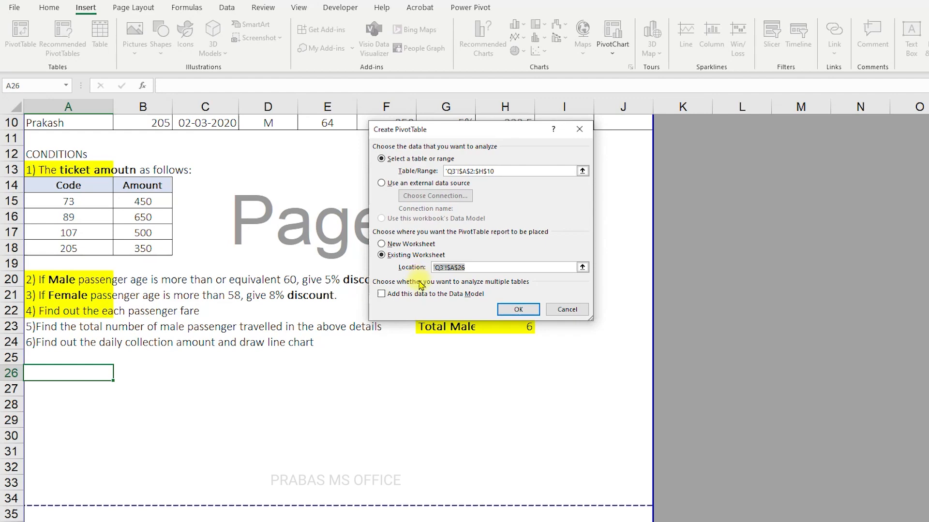
{"action": "key", "text": "BackSpace"}
{"action": "left_click", "coordinate": [68, 374]}
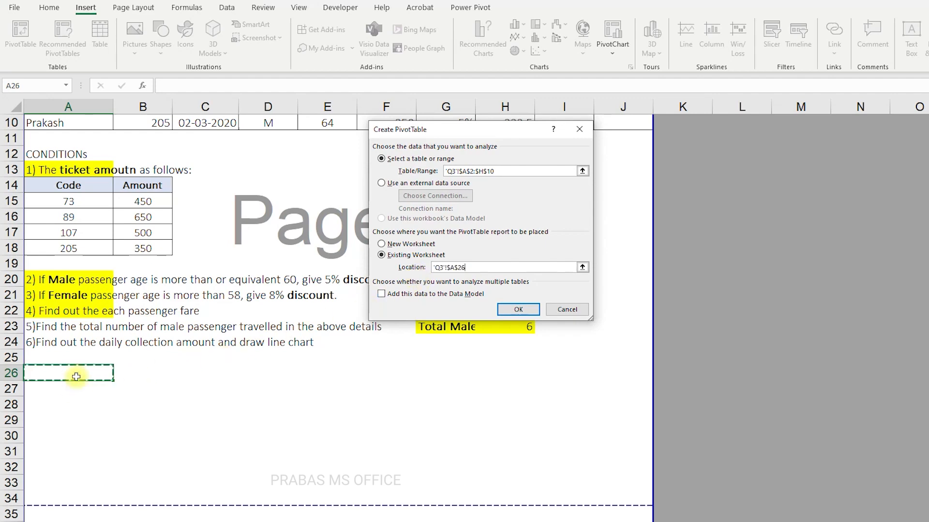
{"action": "left_click", "coordinate": [516, 312]}
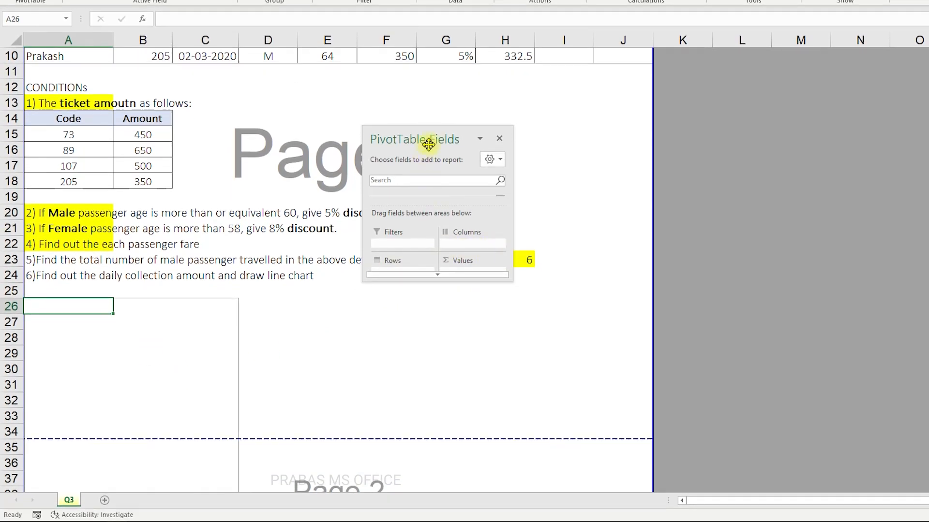
Move the PivotTable Fields pane beside the data and lengthen it so that all its fields and areas show.
{"action": "left_click_drag", "start_coordinate": [431, 127], "coordinate": [620, 48]}
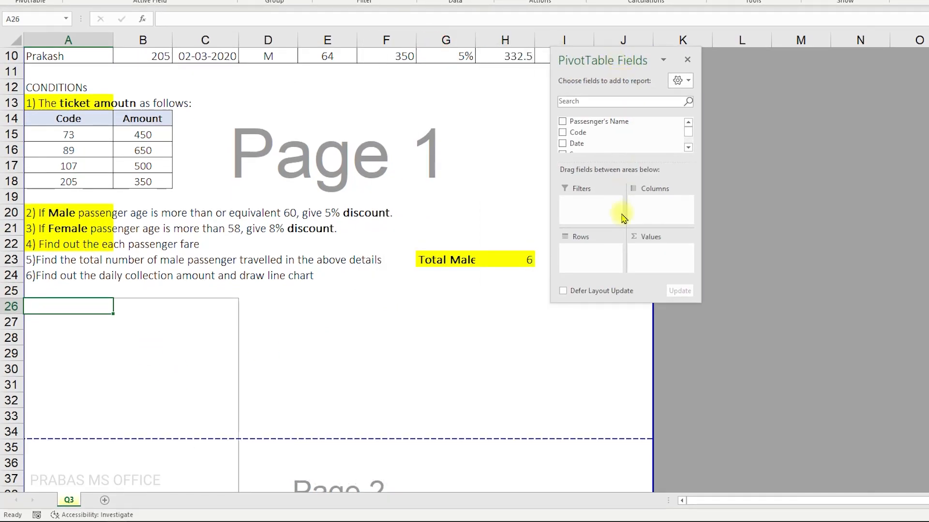
{"action": "left_click_drag", "start_coordinate": [607, 302], "coordinate": [614, 504]}
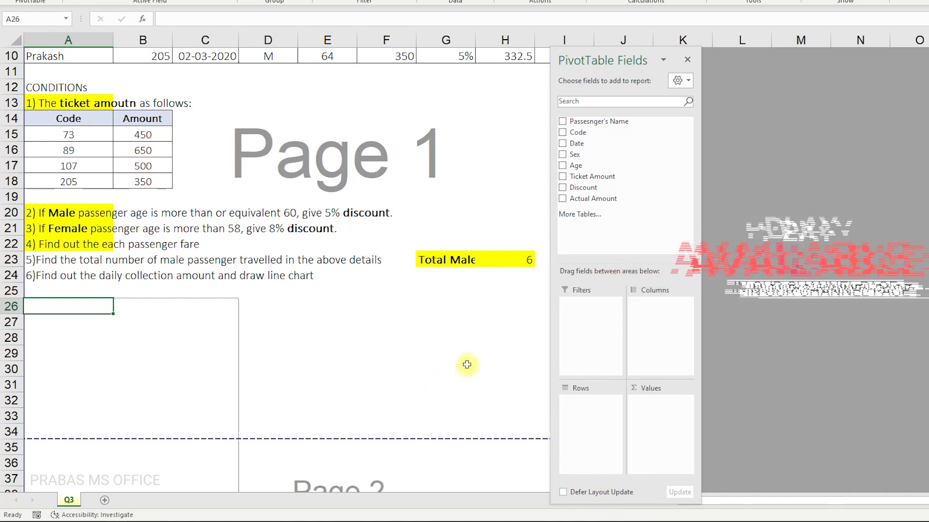
Place the Date field in the PivotTable's rows and the Actual Amount field in its values.
{"action": "left_click_drag", "start_coordinate": [575, 143], "coordinate": [586, 421]}
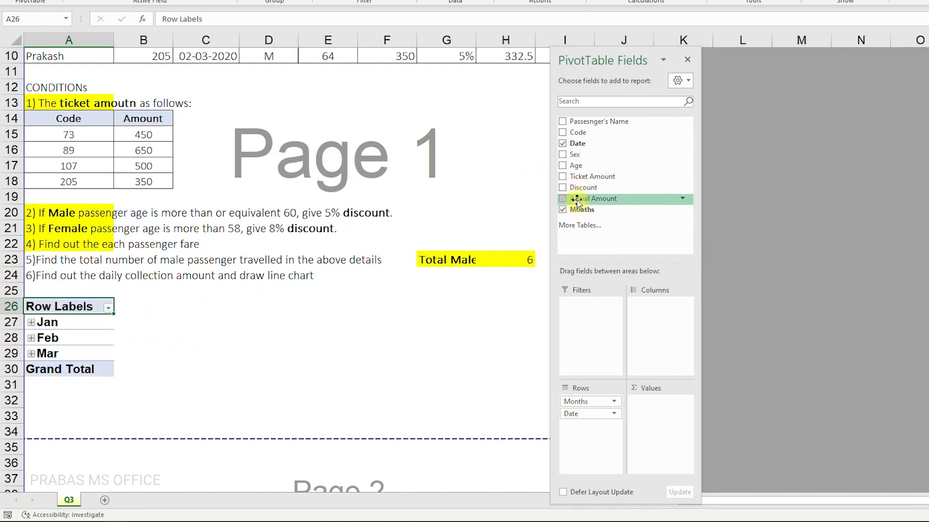
{"action": "left_click_drag", "start_coordinate": [579, 201], "coordinate": [658, 420]}
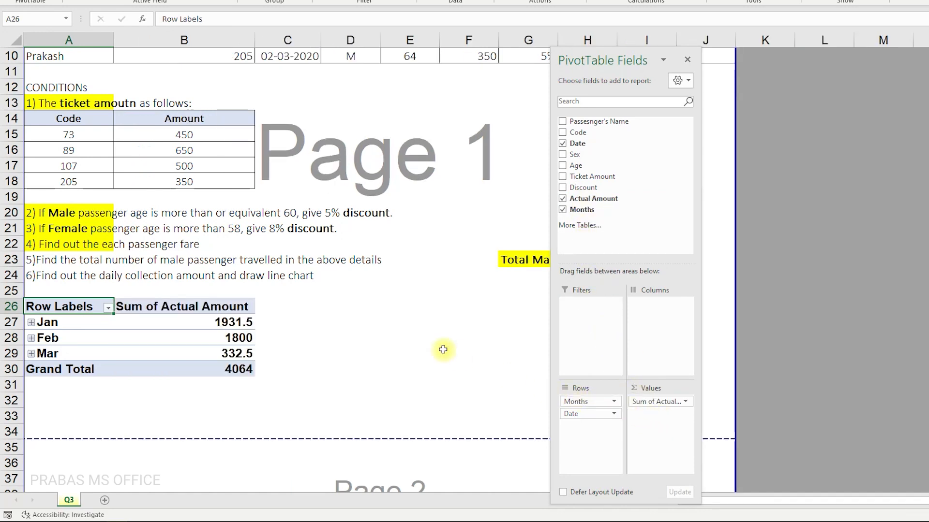
Compare the travel dates in C3:C10 with the month rows and summed actual amounts in the PivotTable.
{"action": "scroll", "coordinate": [443, 349], "scroll_direction": "up", "scroll_amount": 3}
{"action": "left_click_drag", "start_coordinate": [292, 116], "coordinate": [292, 226]}
{"action": "left_click", "coordinate": [291, 117]}
{"action": "left_click_drag", "start_coordinate": [292, 116], "coordinate": [292, 226]}
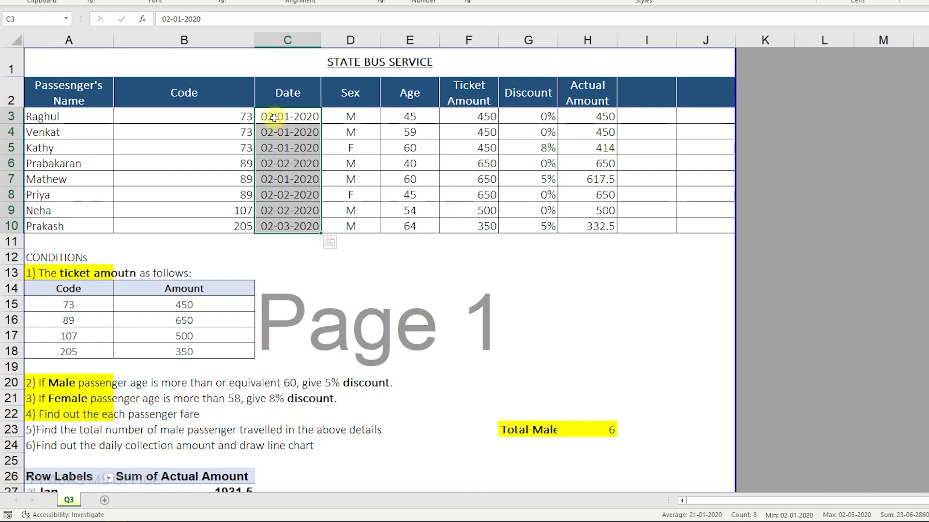
{"action": "left_click_drag", "start_coordinate": [294, 120], "coordinate": [289, 221]}
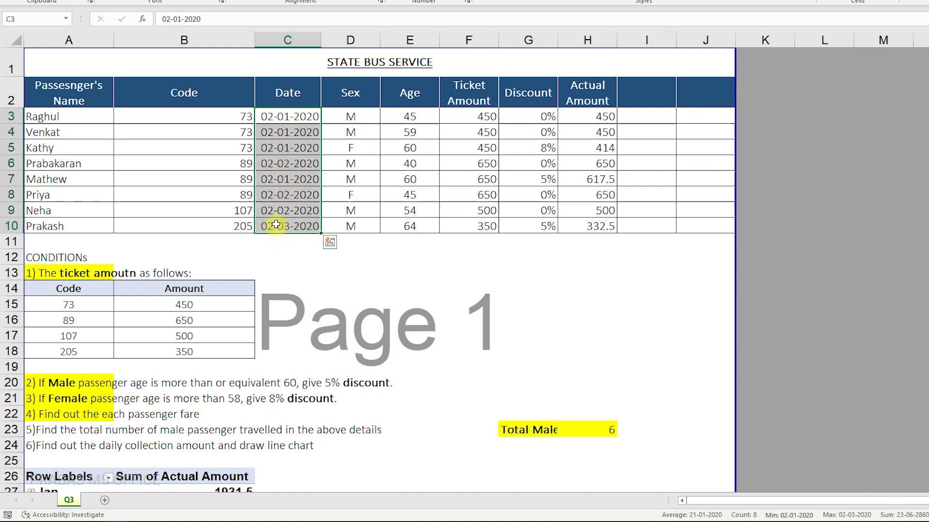
{"action": "scroll", "coordinate": [310, 230], "scroll_direction": "down", "scroll_amount": 6}
{"action": "left_click_drag", "start_coordinate": [70, 182], "coordinate": [58, 213]}
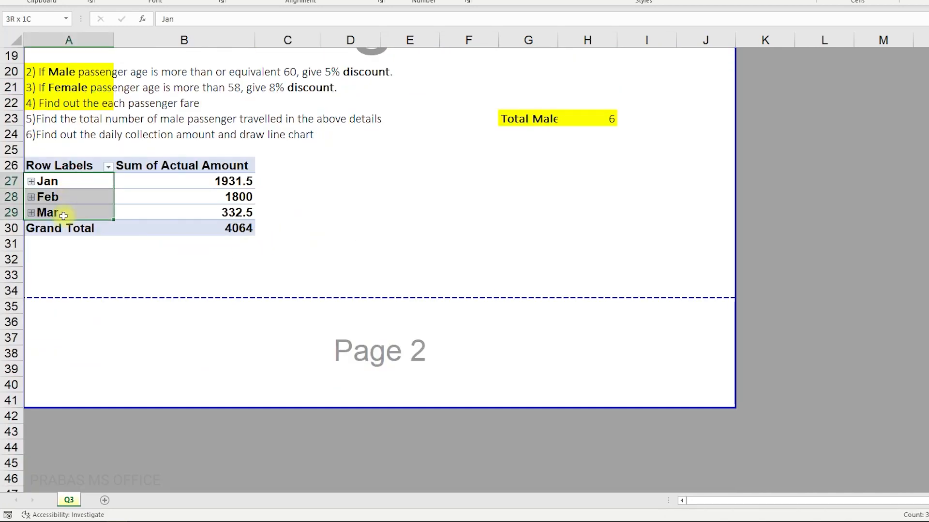
{"action": "left_click_drag", "start_coordinate": [57, 179], "coordinate": [86, 208]}
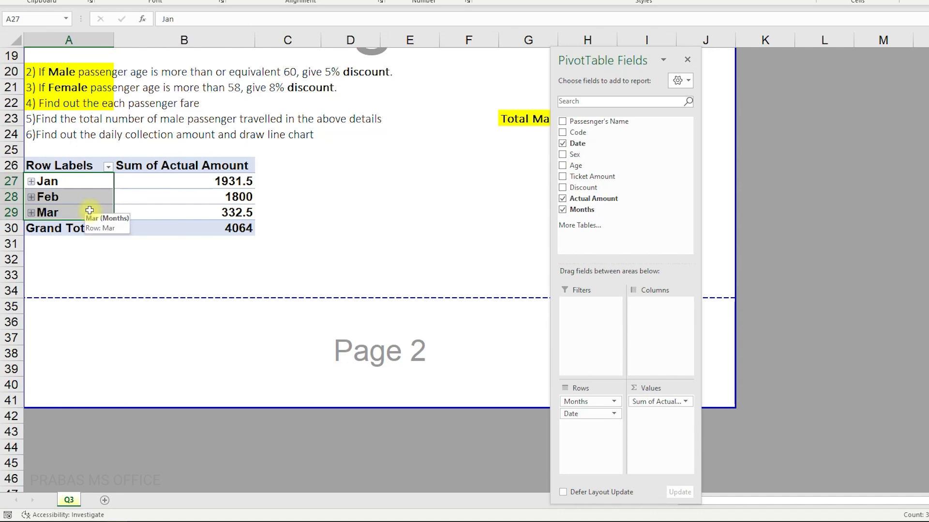
{"action": "left_click_drag", "start_coordinate": [218, 180], "coordinate": [210, 212]}
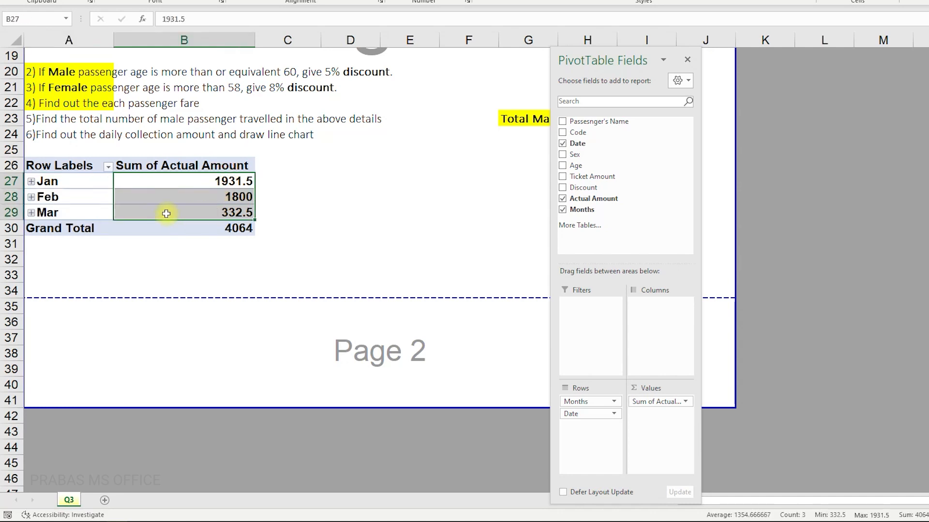
{"action": "left_click_drag", "start_coordinate": [46, 180], "coordinate": [49, 213]}
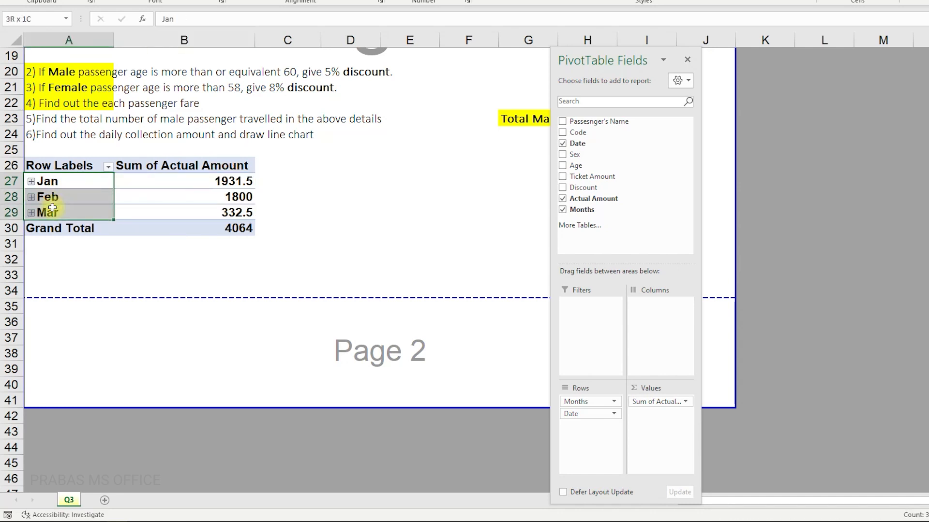
Expand the Jan, Feb and Mar groups to check their daily amounts, and collapse them again.
{"action": "left_click", "coordinate": [31, 182]}
{"action": "left_click", "coordinate": [31, 214]}
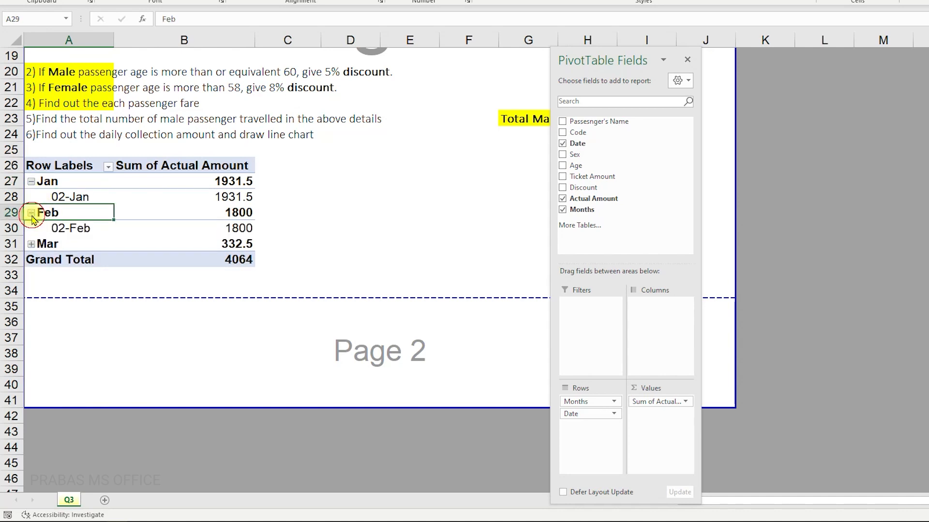
{"action": "left_click", "coordinate": [31, 244]}
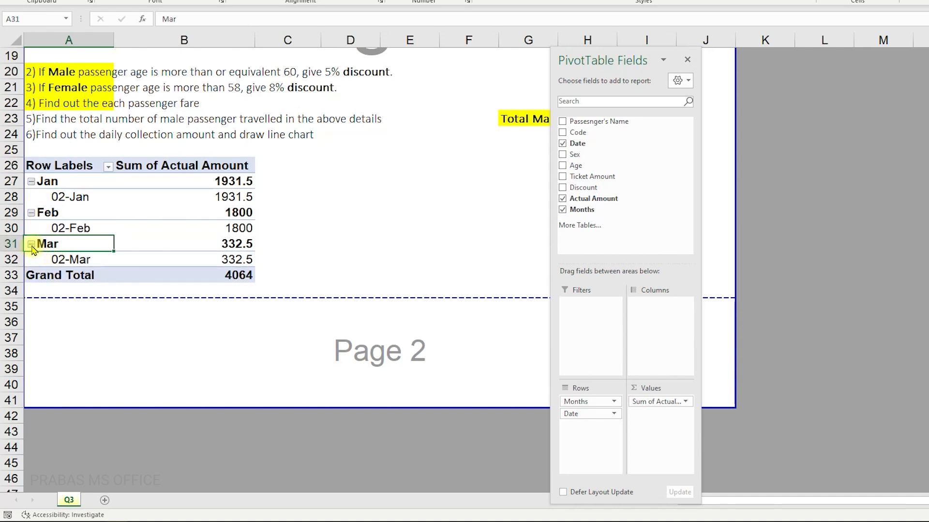
{"action": "left_click", "coordinate": [225, 197]}
{"action": "left_click", "coordinate": [31, 182]}
{"action": "left_click", "coordinate": [31, 196]}
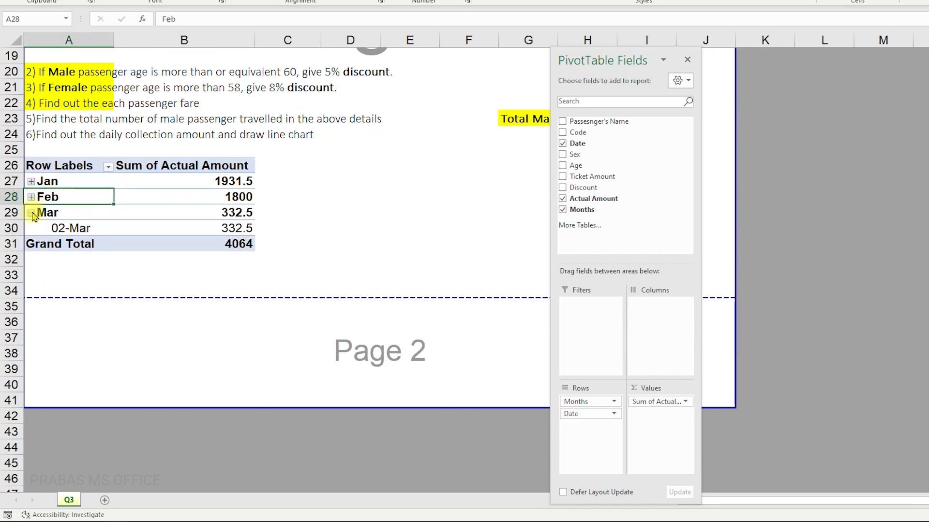
{"action": "left_click", "coordinate": [31, 213]}
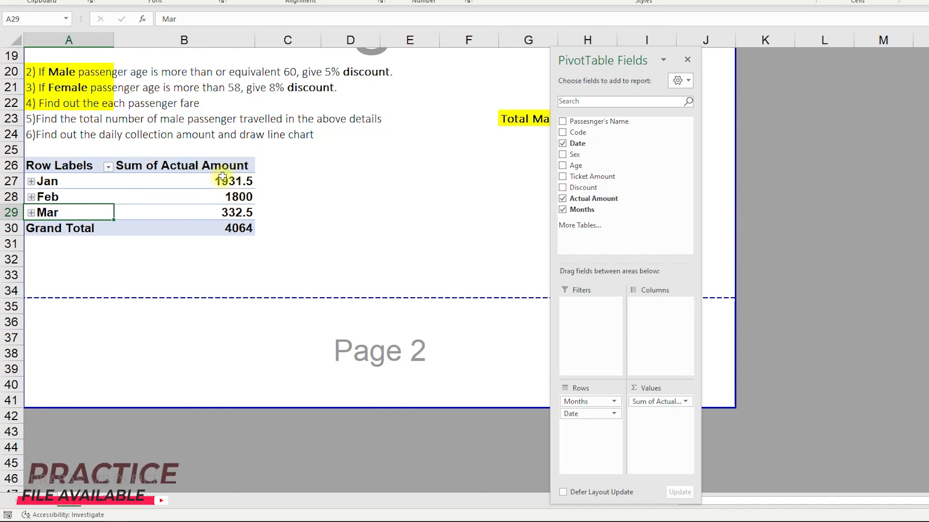
Insert a Line PivotChart based on the PivotTable's monthly actual amounts in A27:B29.
{"action": "left_click_drag", "start_coordinate": [222, 183], "coordinate": [70, 211]}
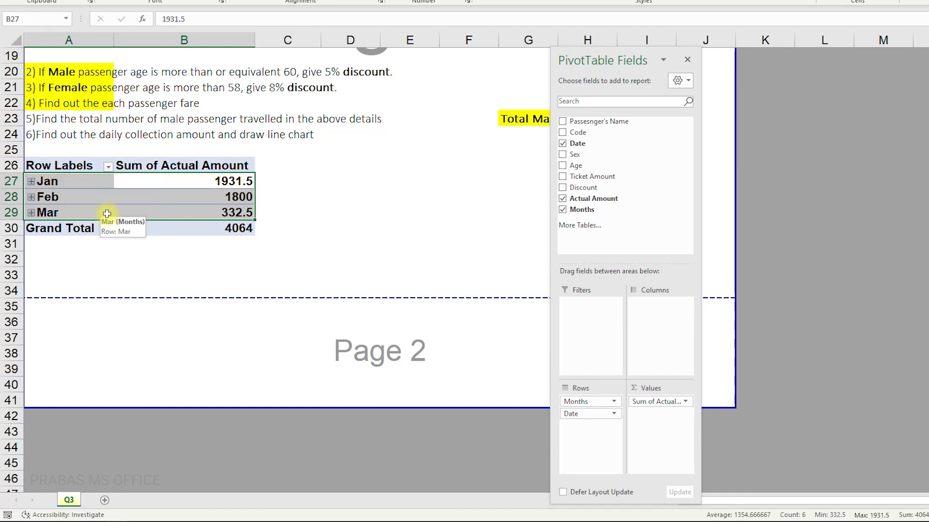
{"action": "scroll", "coordinate": [109, 214], "scroll_direction": "up", "scroll_amount": 2}
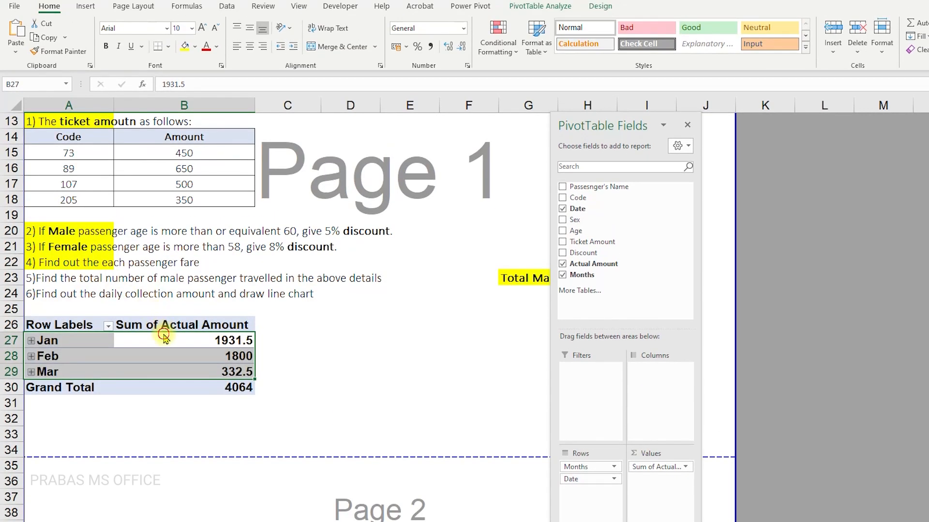
{"action": "left_click", "coordinate": [565, 10]}
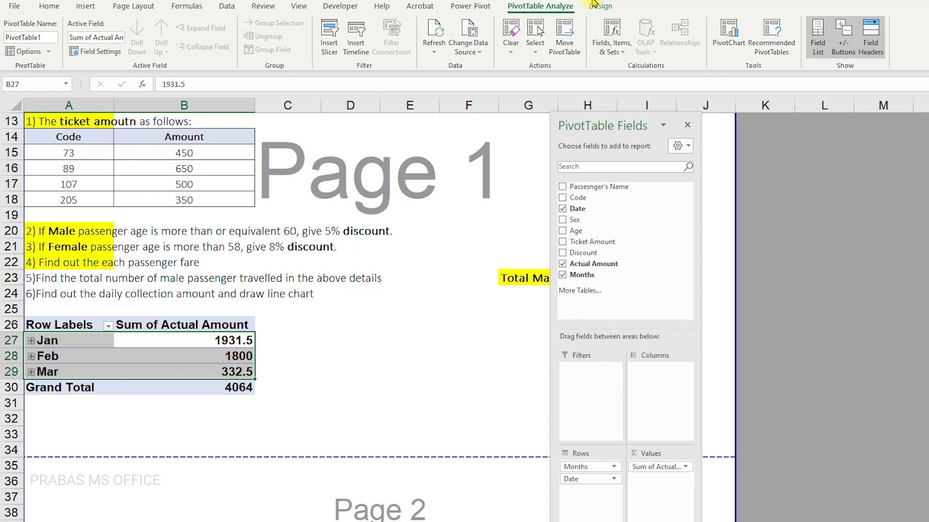
{"action": "left_click", "coordinate": [592, 6]}
{"action": "left_click", "coordinate": [567, 7]}
{"action": "left_click", "coordinate": [591, 6]}
{"action": "left_click", "coordinate": [556, 7]}
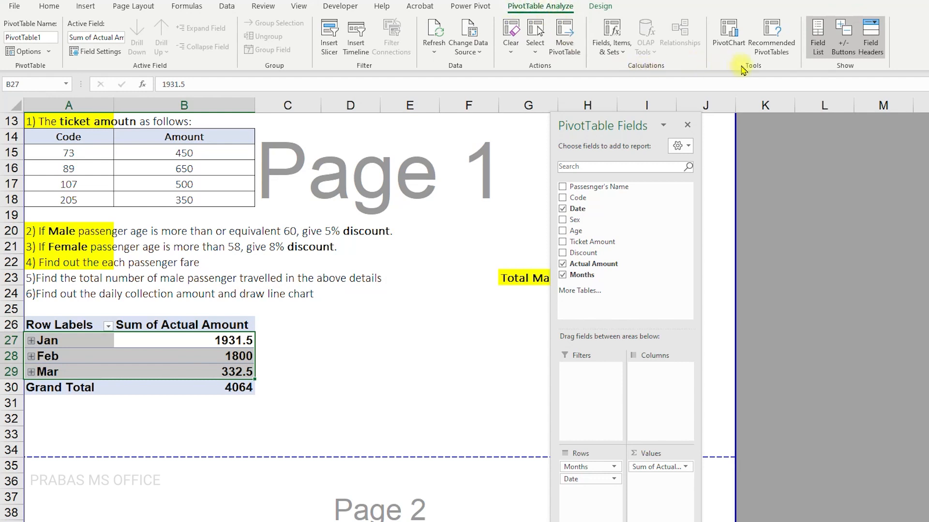
{"action": "left_click", "coordinate": [728, 35]}
{"action": "left_click_drag", "start_coordinate": [551, 118], "coordinate": [489, 217]}
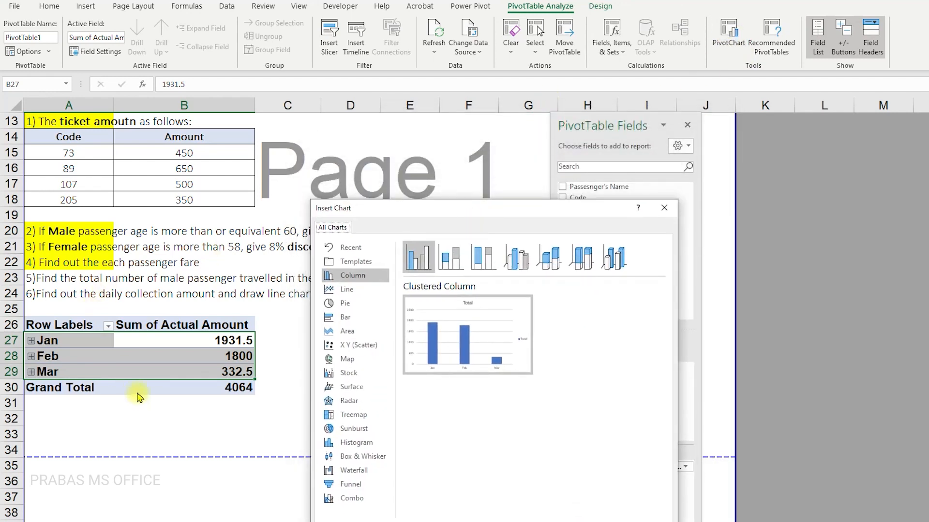
{"action": "left_click", "coordinate": [347, 289]}
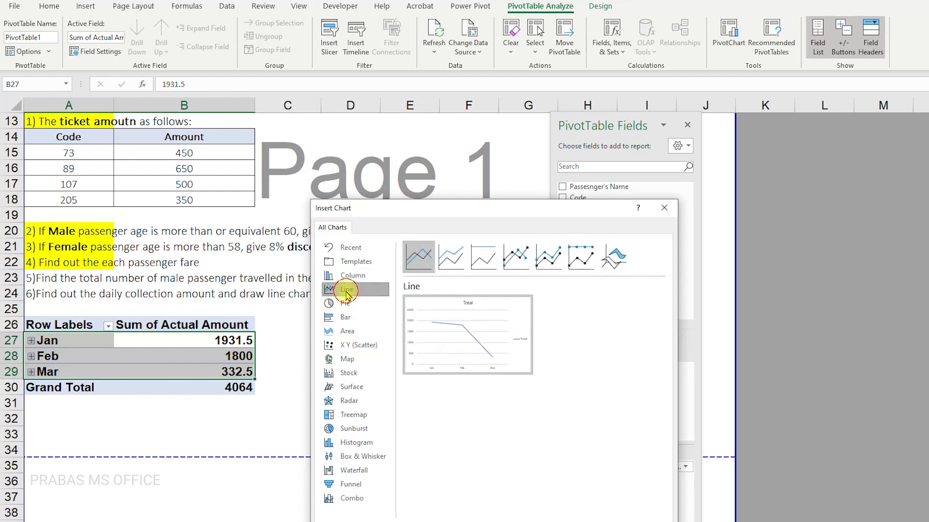
{"action": "left_click_drag", "start_coordinate": [373, 210], "coordinate": [462, 260]}
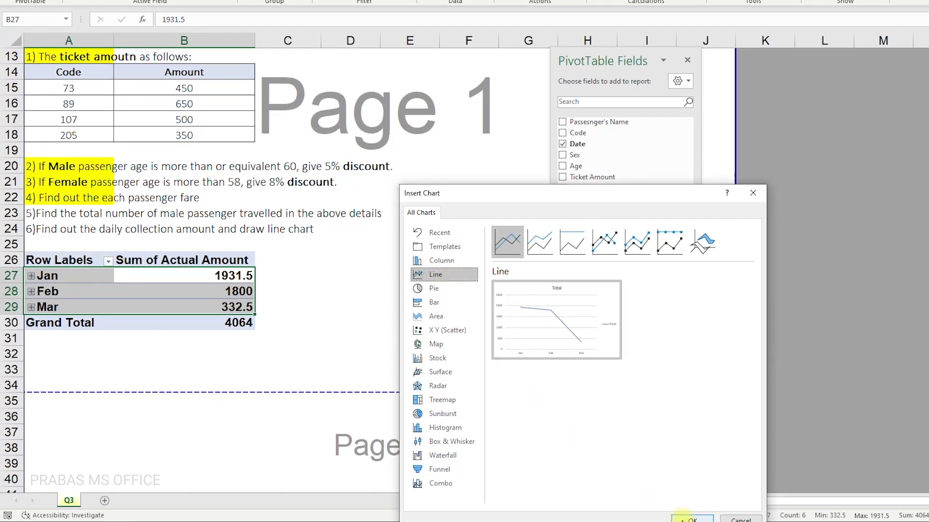
{"action": "left_click", "coordinate": [689, 521]}
Fit the line chart beside the PivotTable in rows 25 to 34, with the fields pane moved clear of the sheet data.
{"action": "left_click_drag", "start_coordinate": [468, 137], "coordinate": [420, 244]}
{"action": "left_click_drag", "start_coordinate": [622, 61], "coordinate": [822, 58]}
{"action": "scroll", "coordinate": [725, 387], "scroll_direction": "down", "scroll_amount": 1}
{"action": "left_click", "coordinate": [718, 461]}
{"action": "left_click_drag", "start_coordinate": [712, 459], "coordinate": [691, 344]}
{"action": "scroll", "coordinate": [661, 361], "scroll_direction": "up", "scroll_amount": 2}
{"action": "left_click", "coordinate": [648, 276]}
{"action": "left_click", "coordinate": [590, 311]}
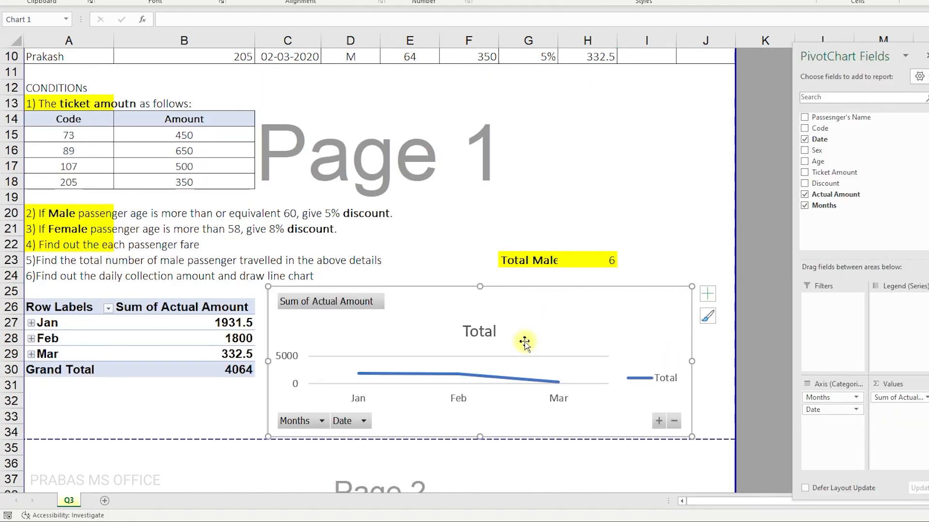
Shift the line chart so its edge meets the end of column J, lengthen it to about row 42, and deselect it.
{"action": "mouse_move", "coordinate": [479, 286]}
{"action": "left_mouse_down"}
{"action": "mouse_move", "coordinate": [479, 155]}
{"action": "mouse_move", "coordinate": [661, 196]}
{"action": "mouse_move", "coordinate": [657, 181]}
{"action": "mouse_move", "coordinate": [491, 288]}
{"action": "left_mouse_up"}
{"action": "scroll", "coordinate": [491, 232], "scroll_direction": "down", "scroll_amount": 2}
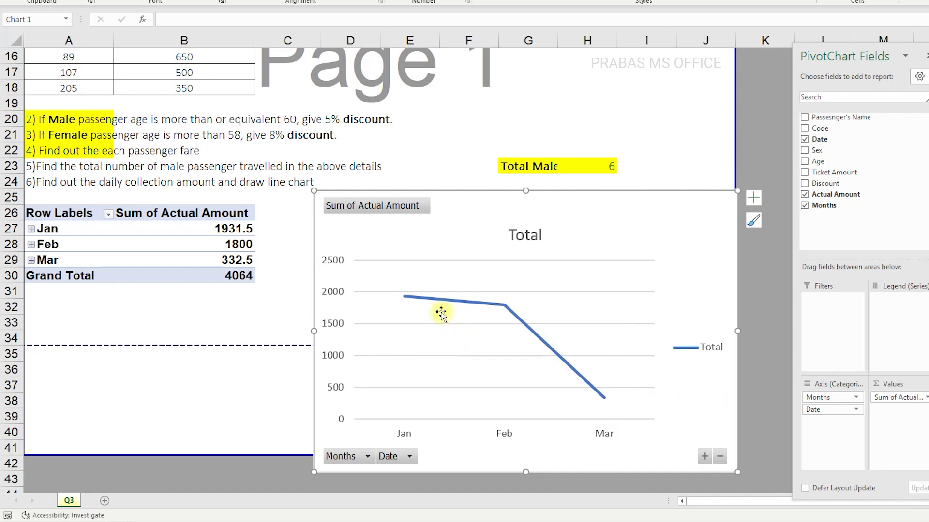
{"action": "key", "text": "Escape"}
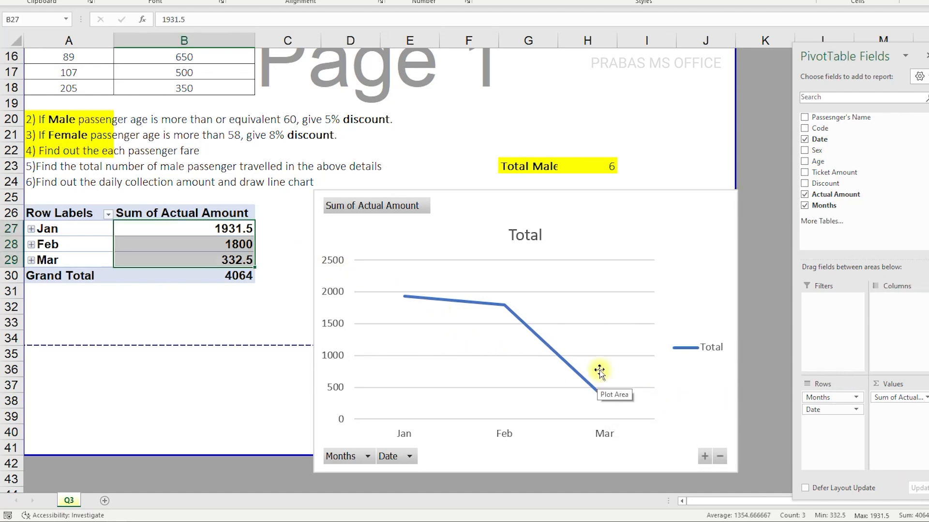